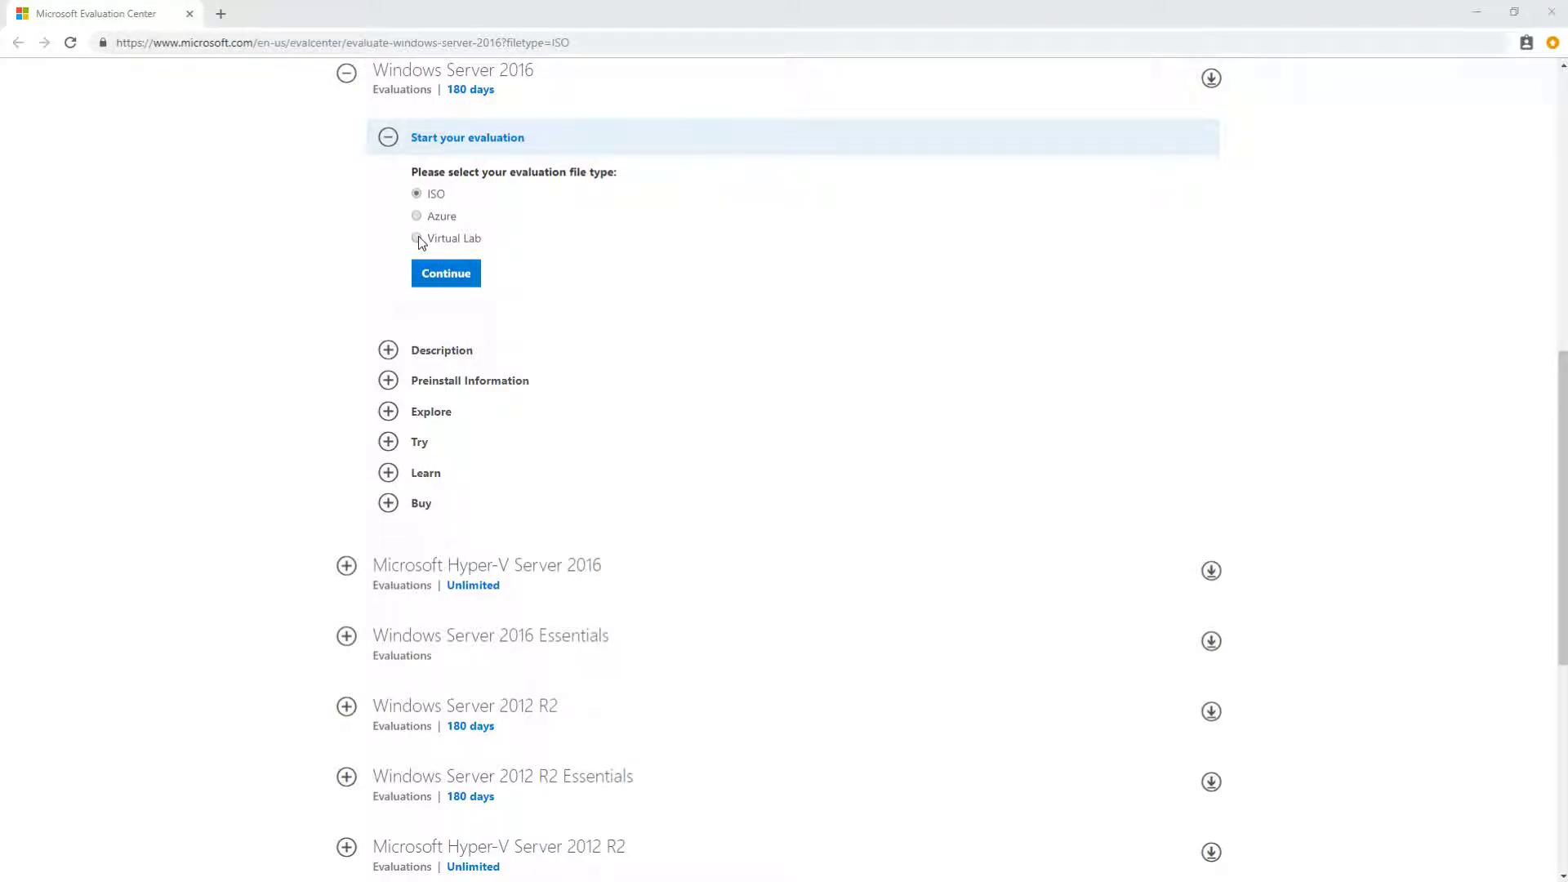
Step: Continue with ISO selected as the Windows Server 2016 evaluation file type
click(446, 272)
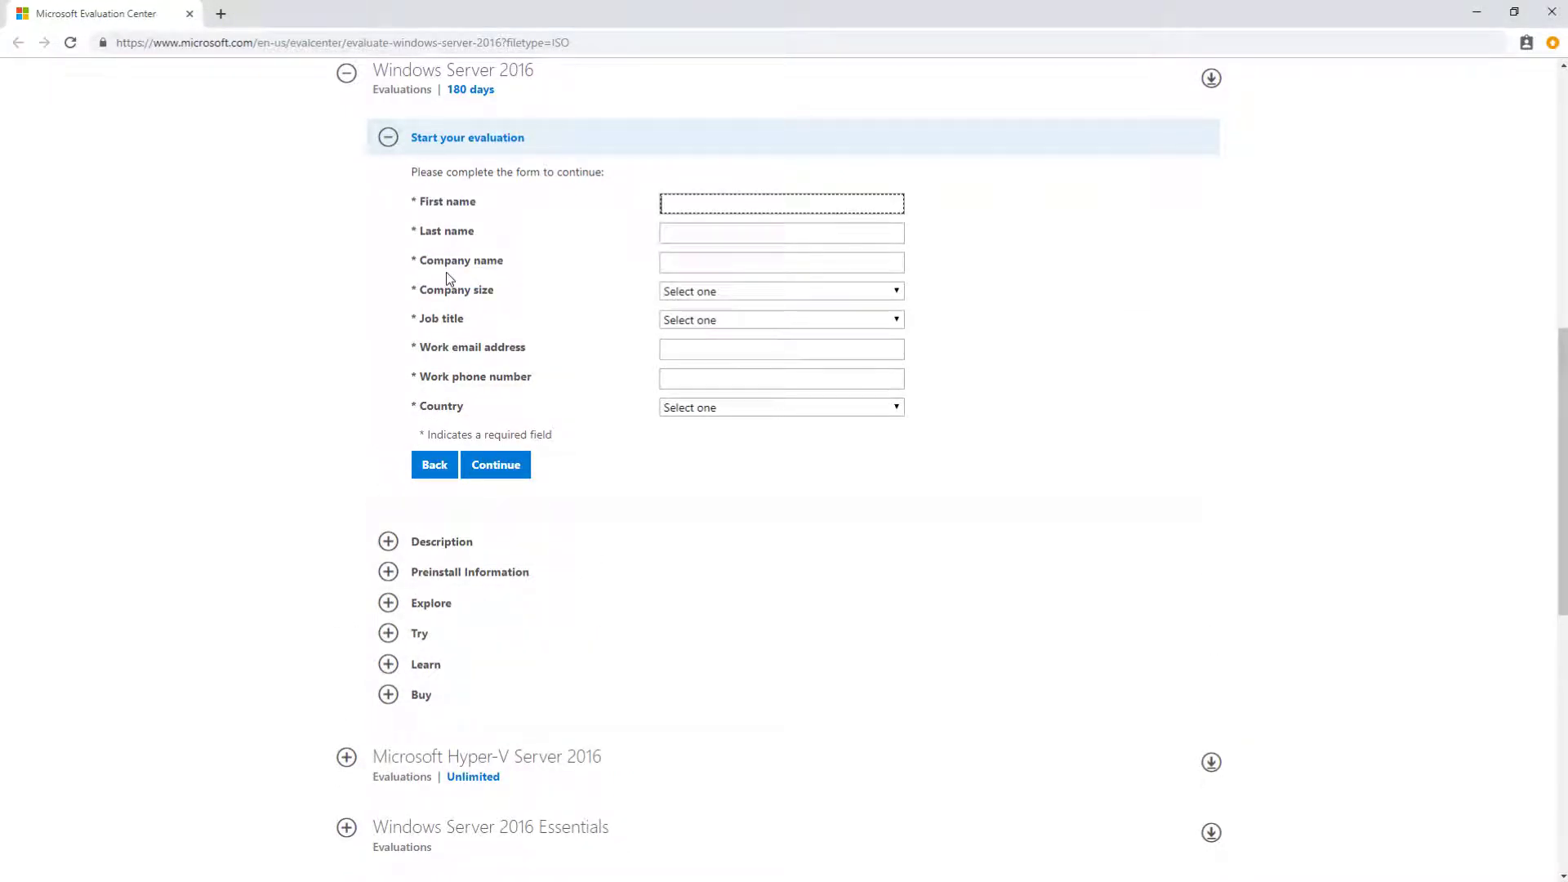
Step: Enter the first name, last name and company name, company size 1, and job title Business Executive
key(Tab)
key(Tab)
text(Mike W Consulting)
key(Tab)
key(1)
key(Tab)
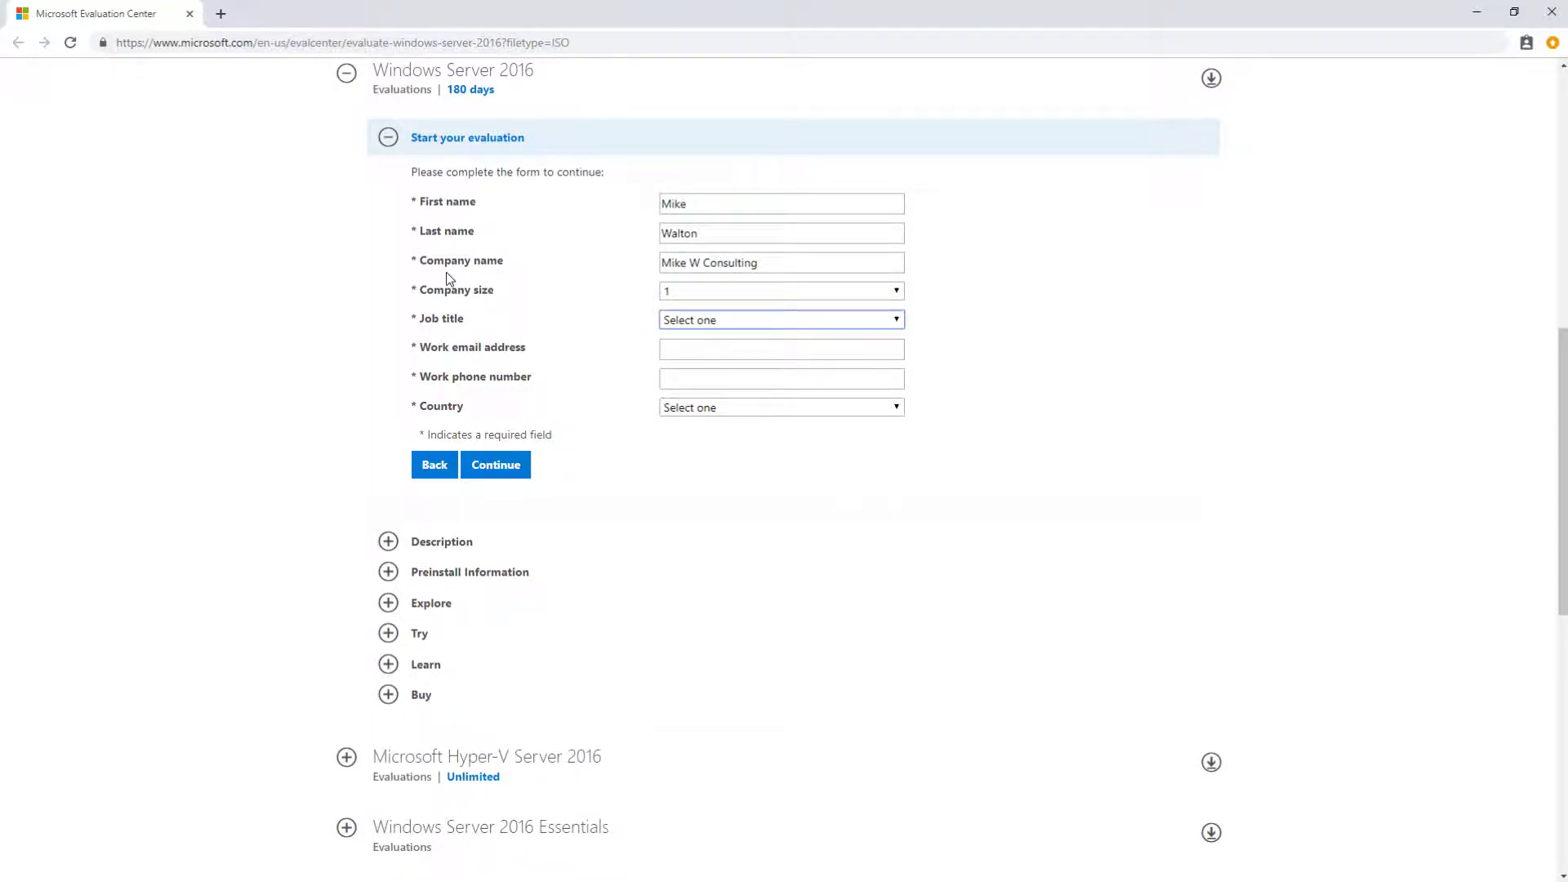
key(a)
click(706, 326)
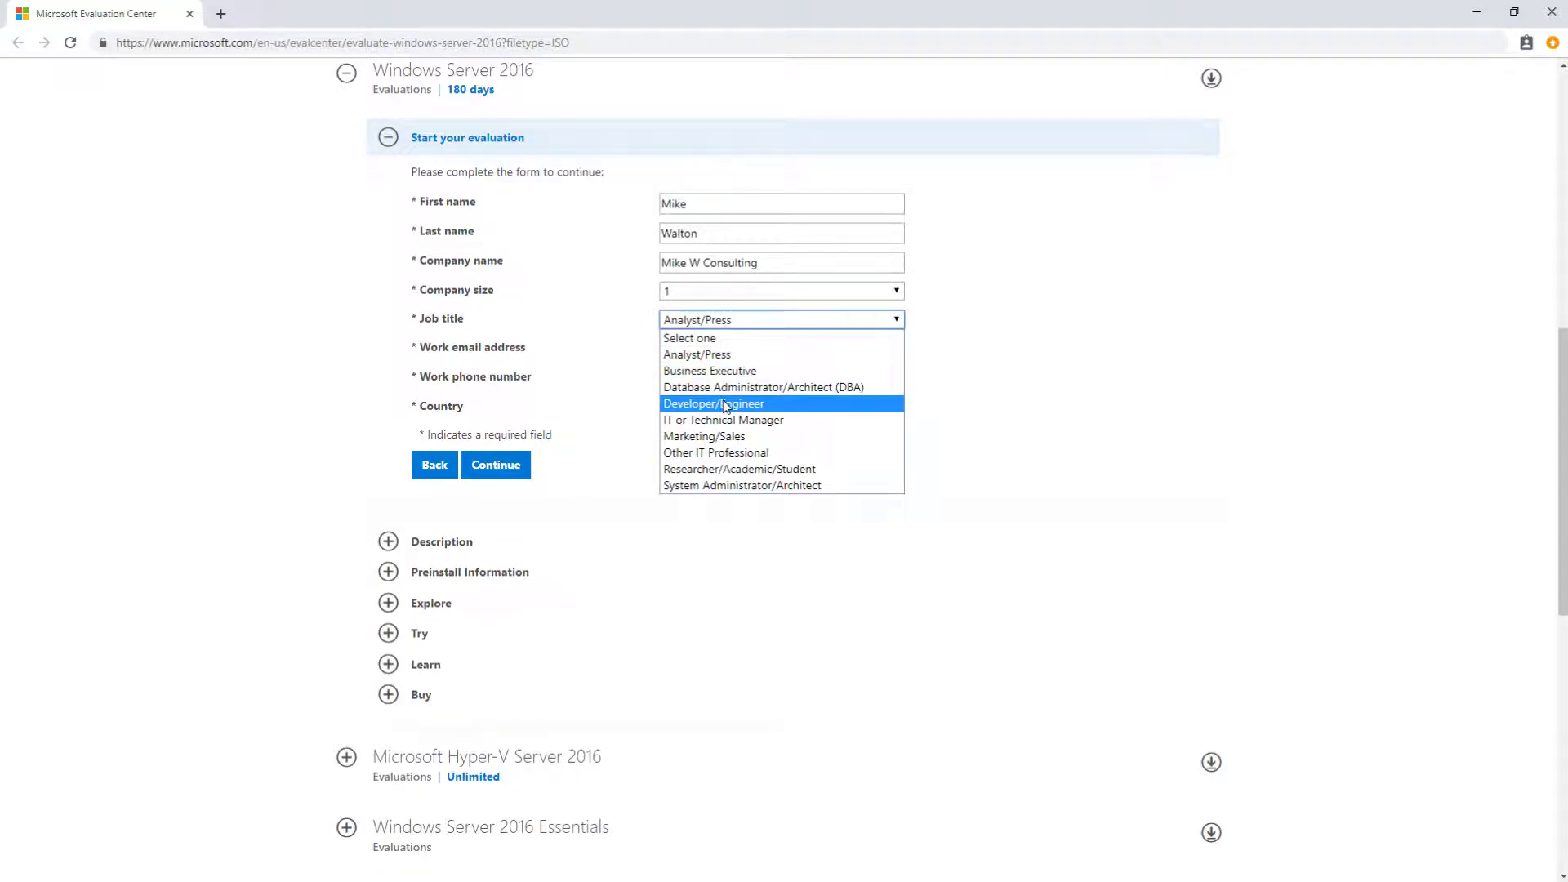
click(720, 374)
Step: Fill in the work email and phone number, choose United States as country, and submit
click(700, 350)
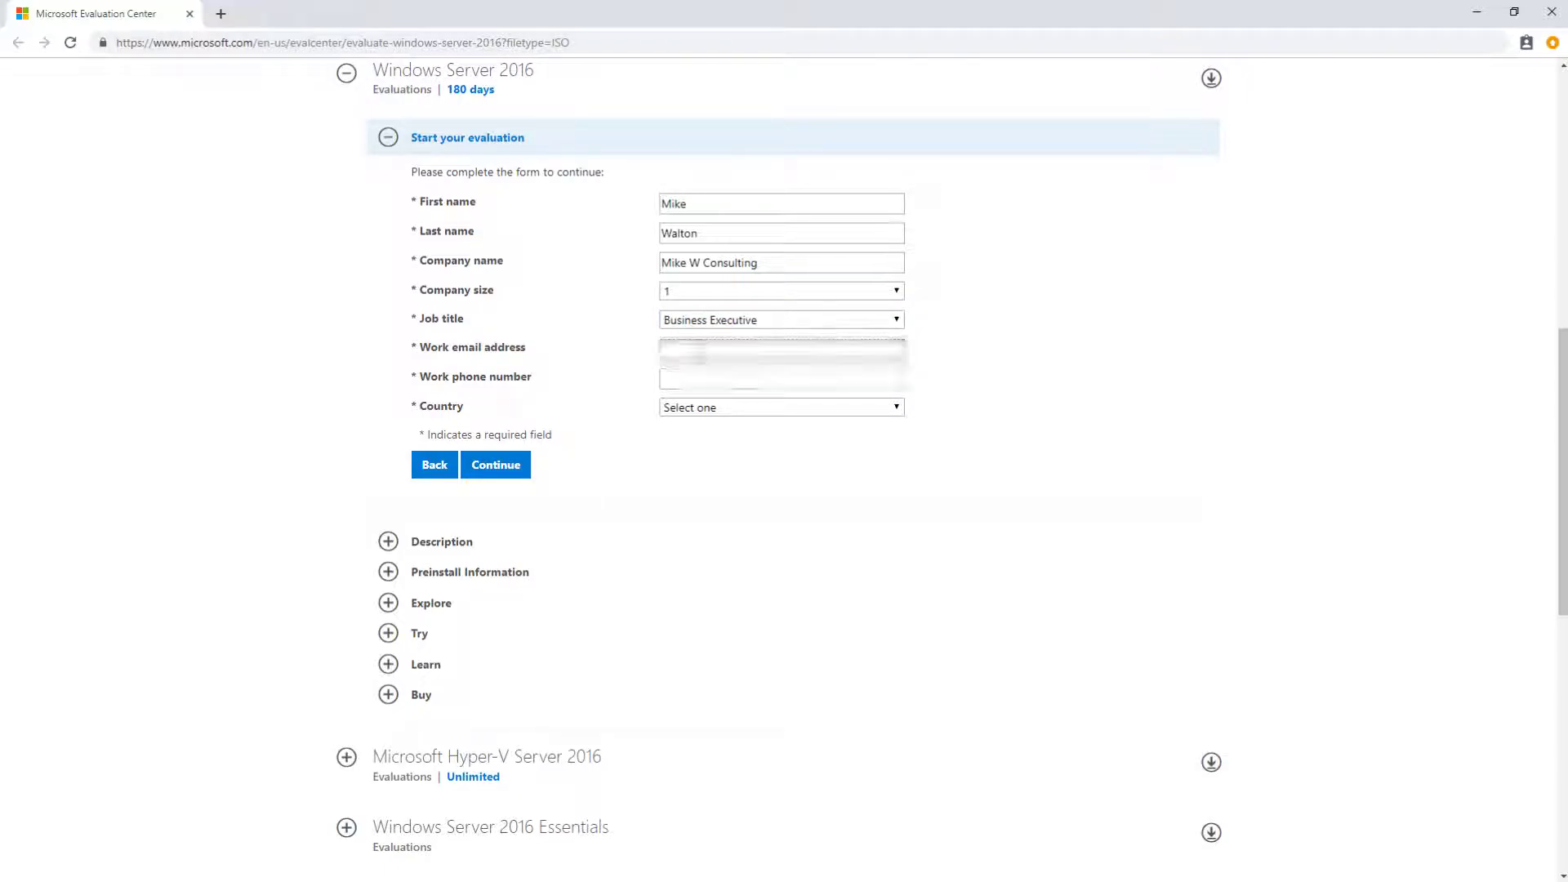
click(781, 378)
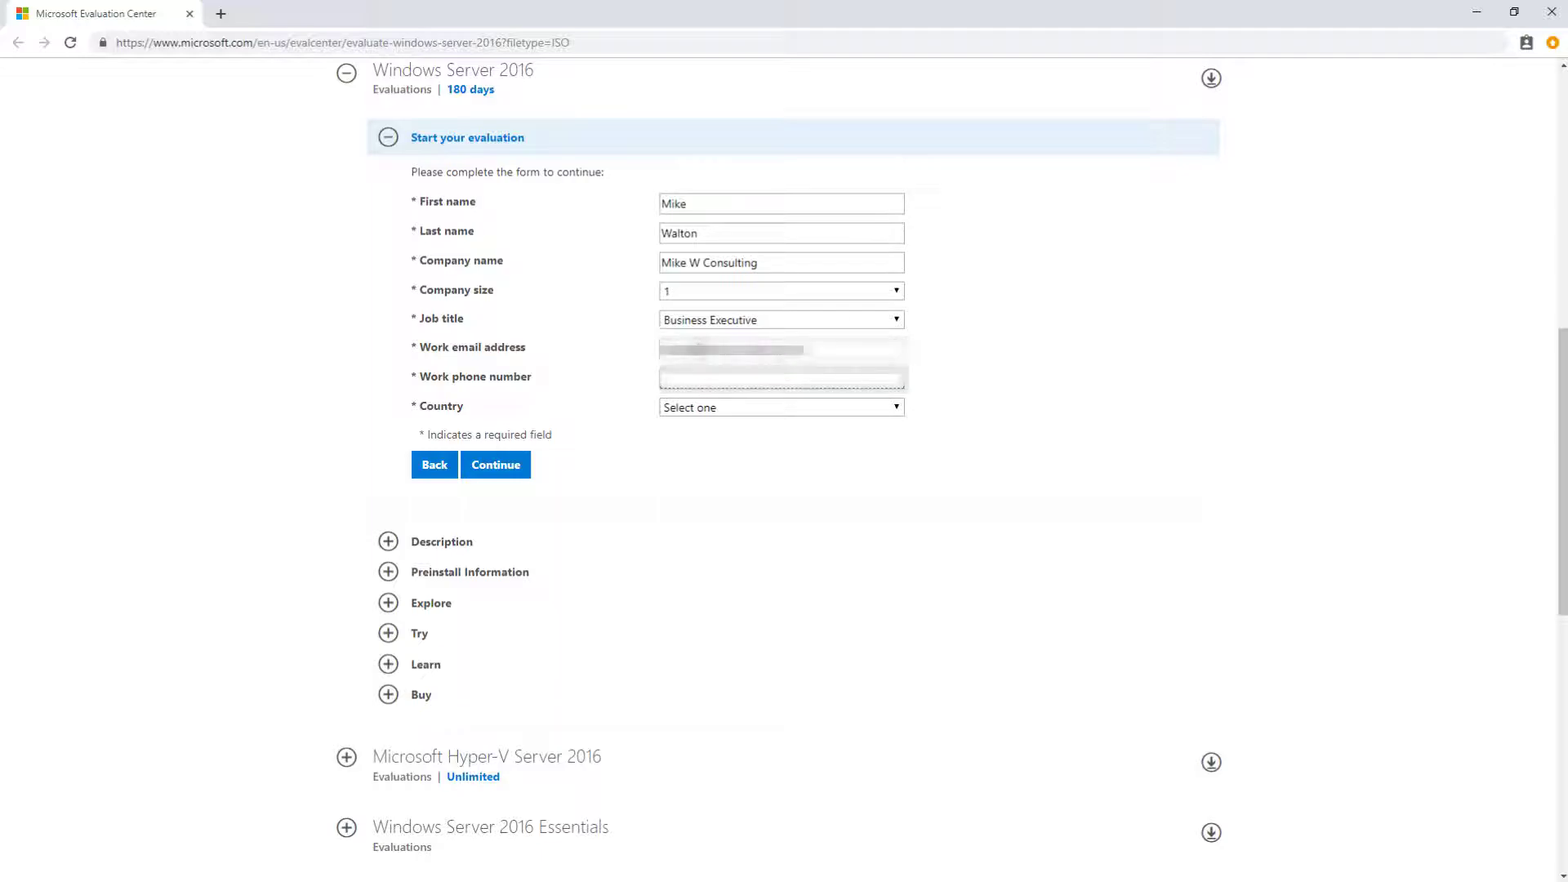
text(555-555-1234)
key(Tab)
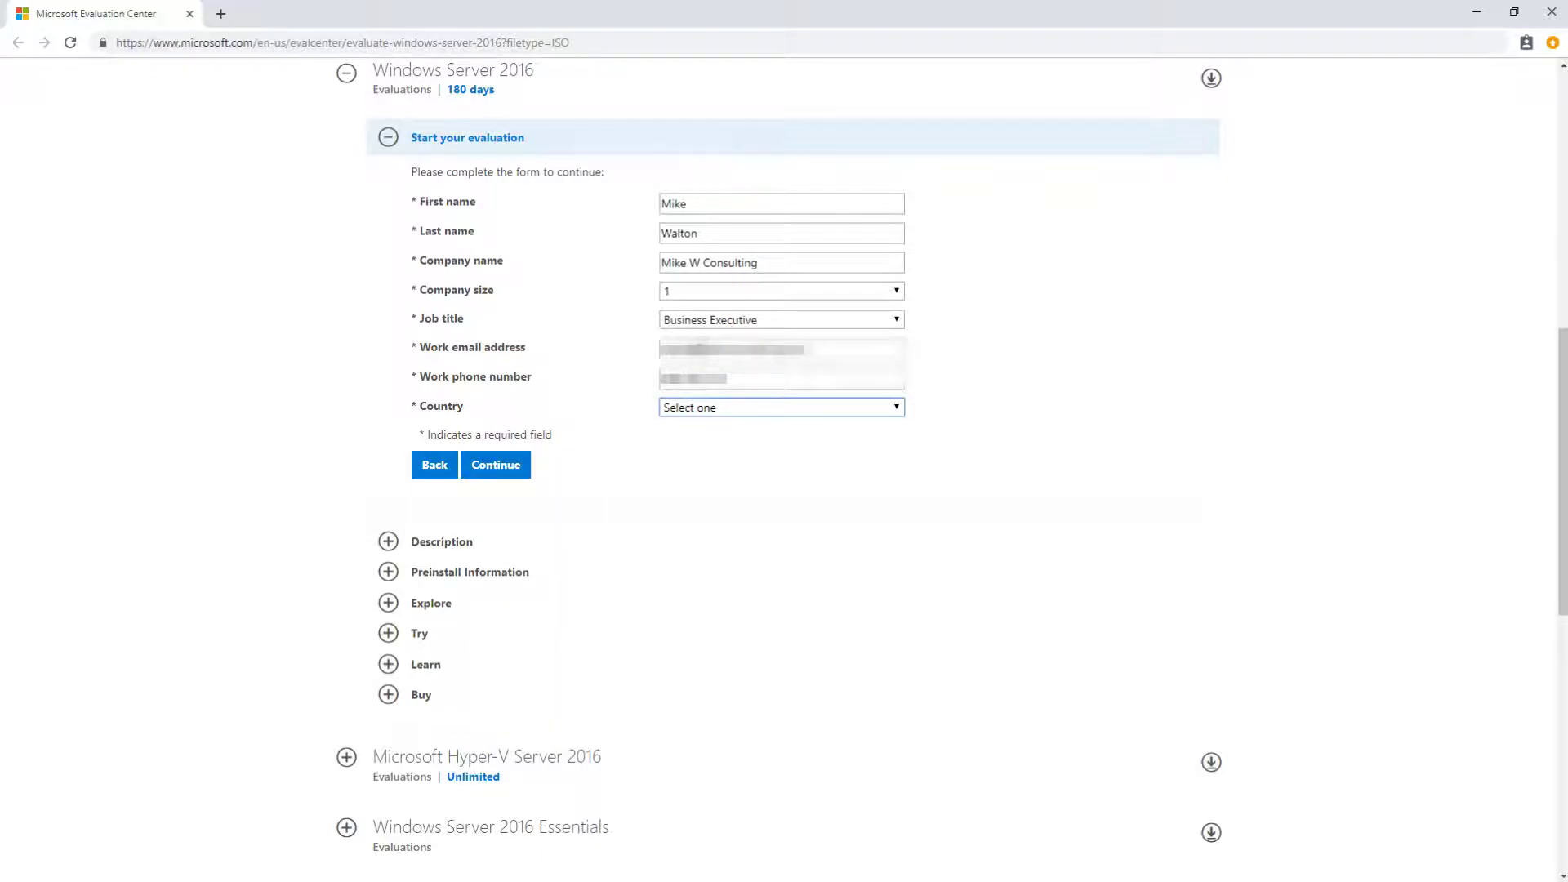
click(696, 407)
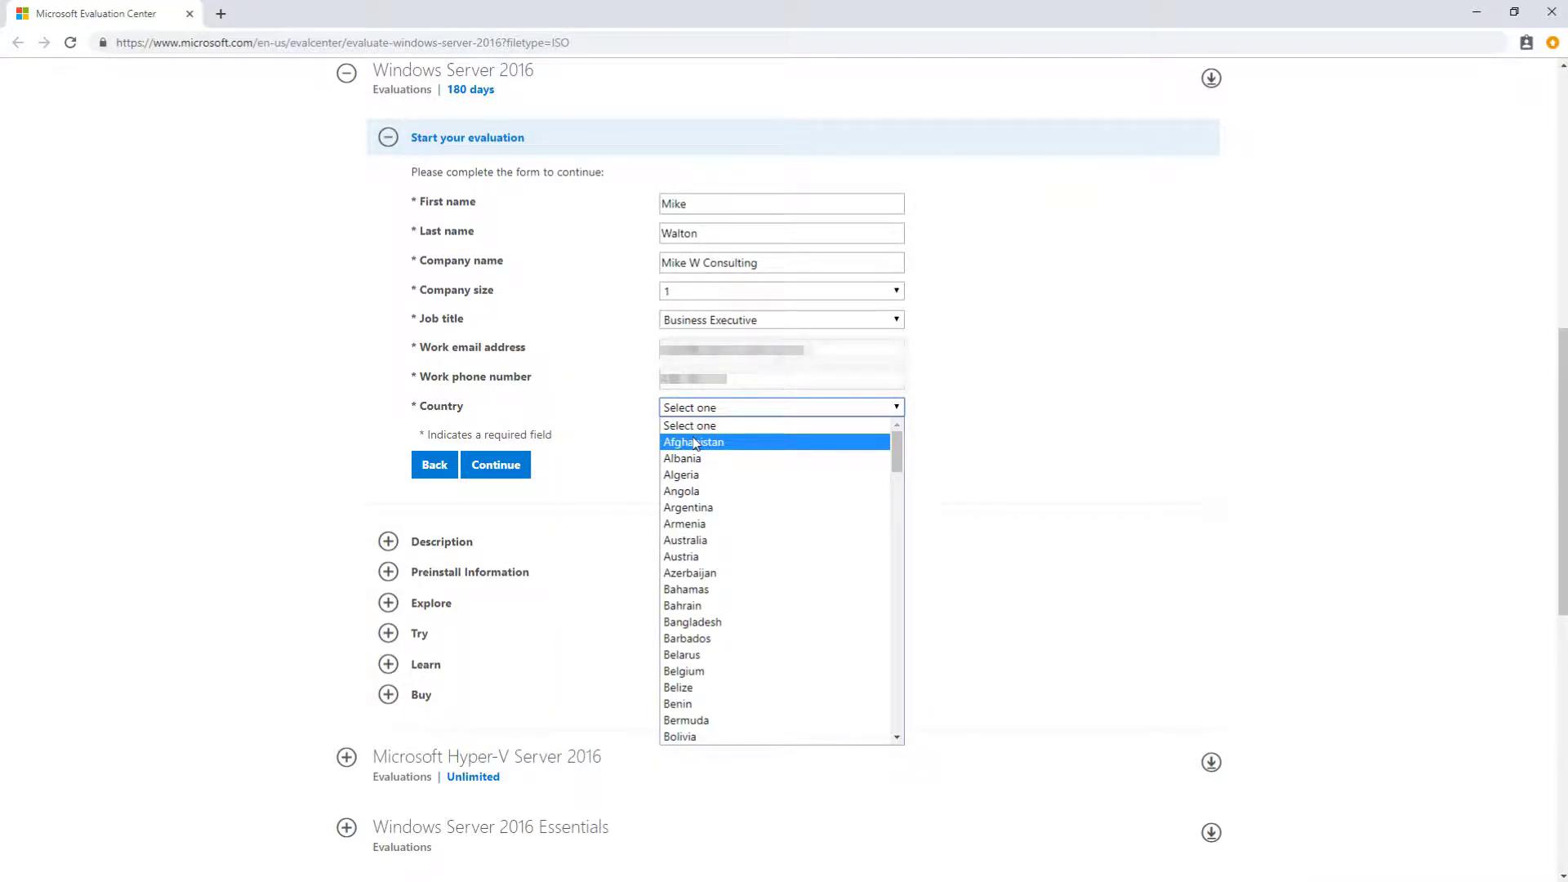
text(united kingdom)
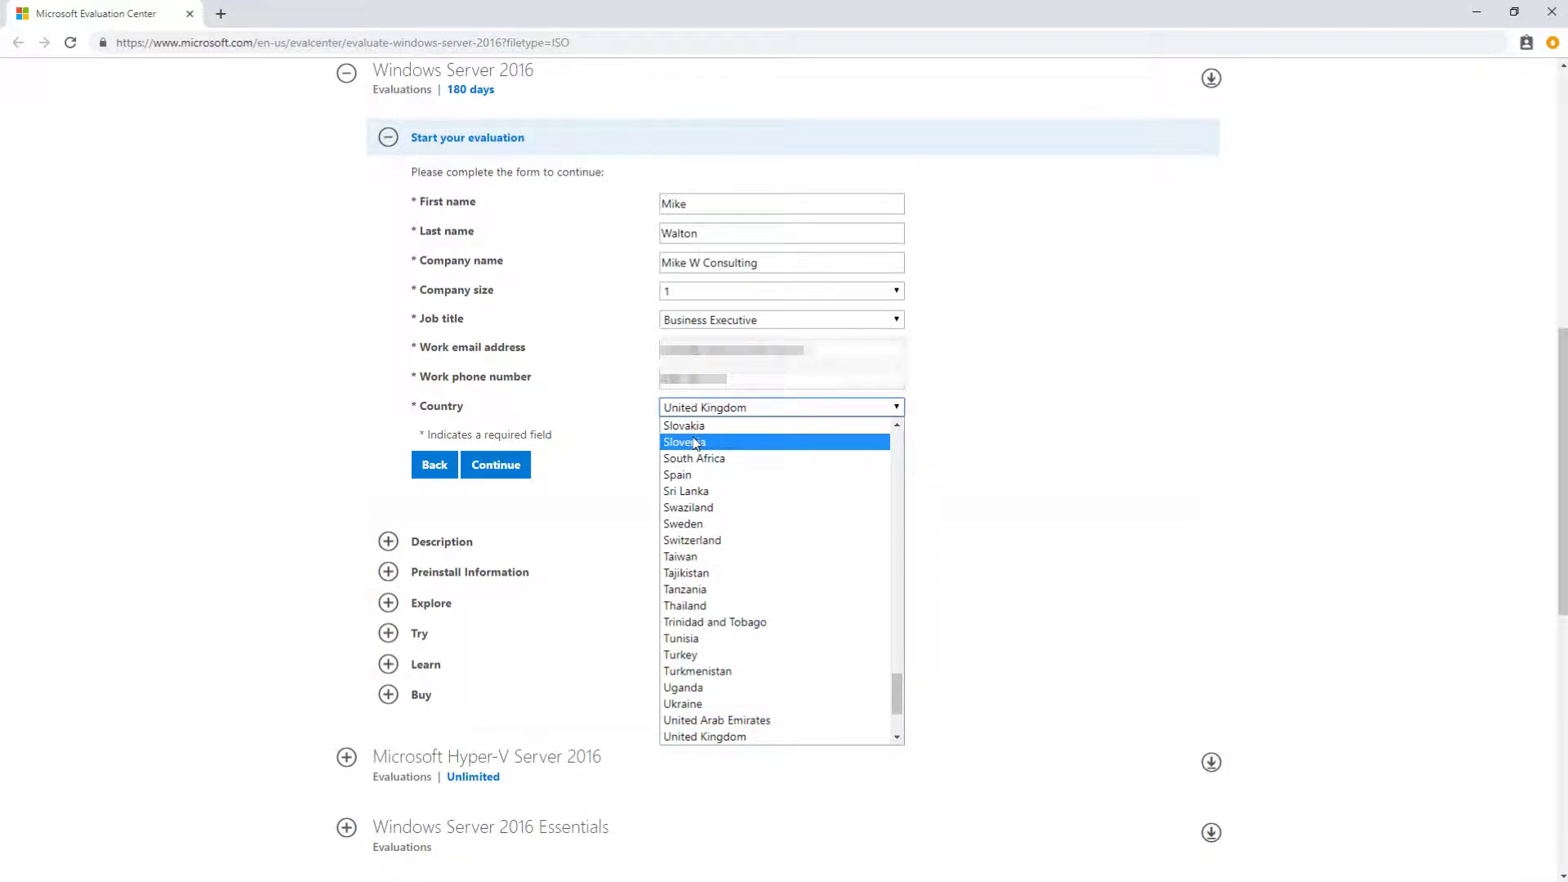
scroll(727, 547, down, 3)
click(707, 618)
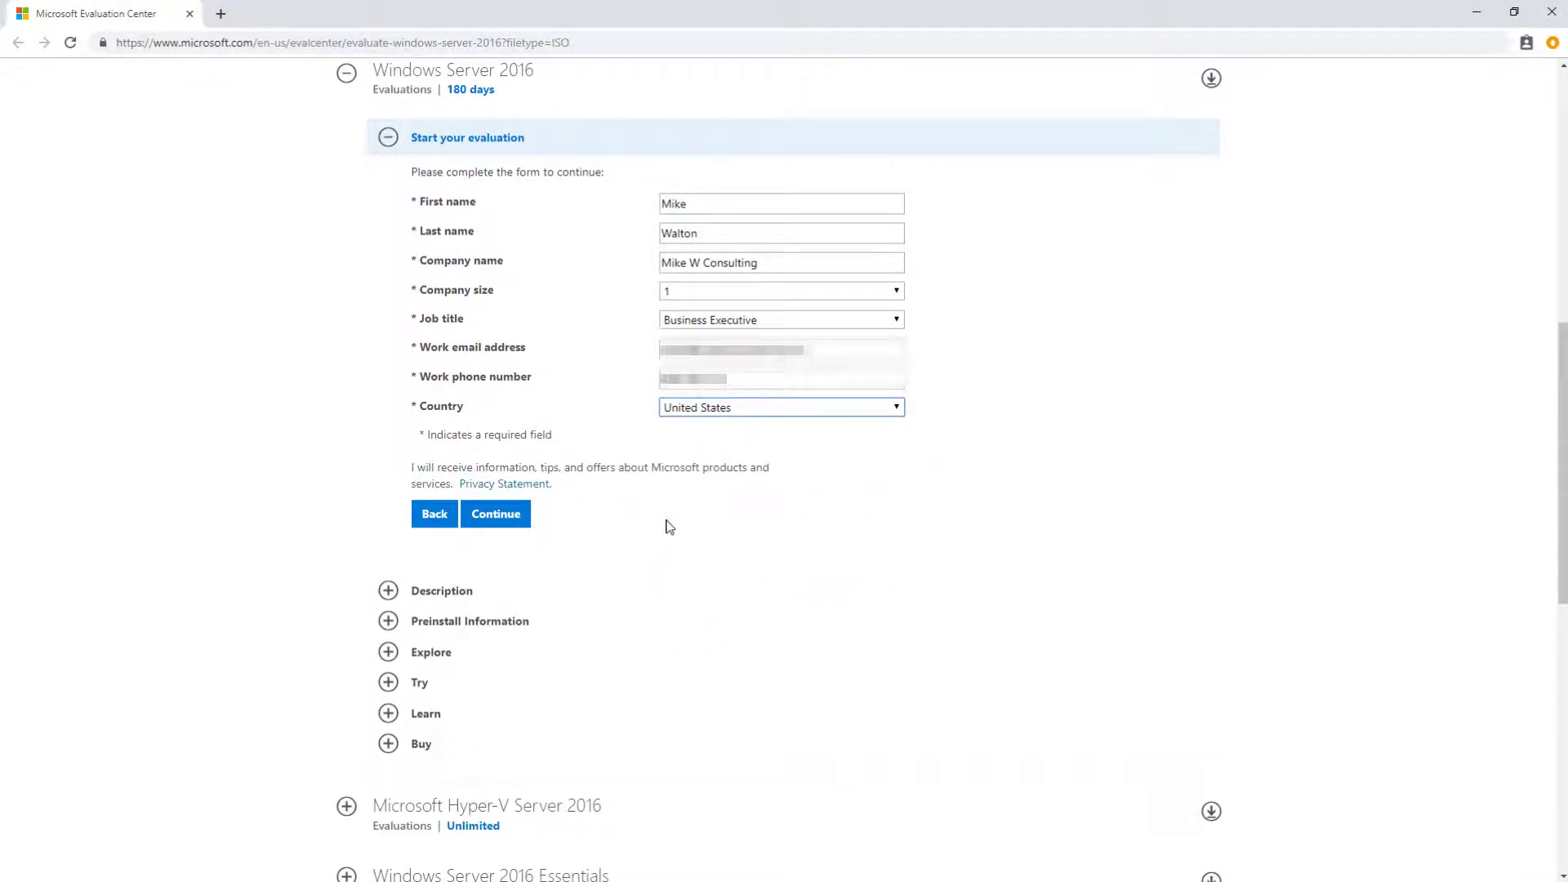
click(498, 514)
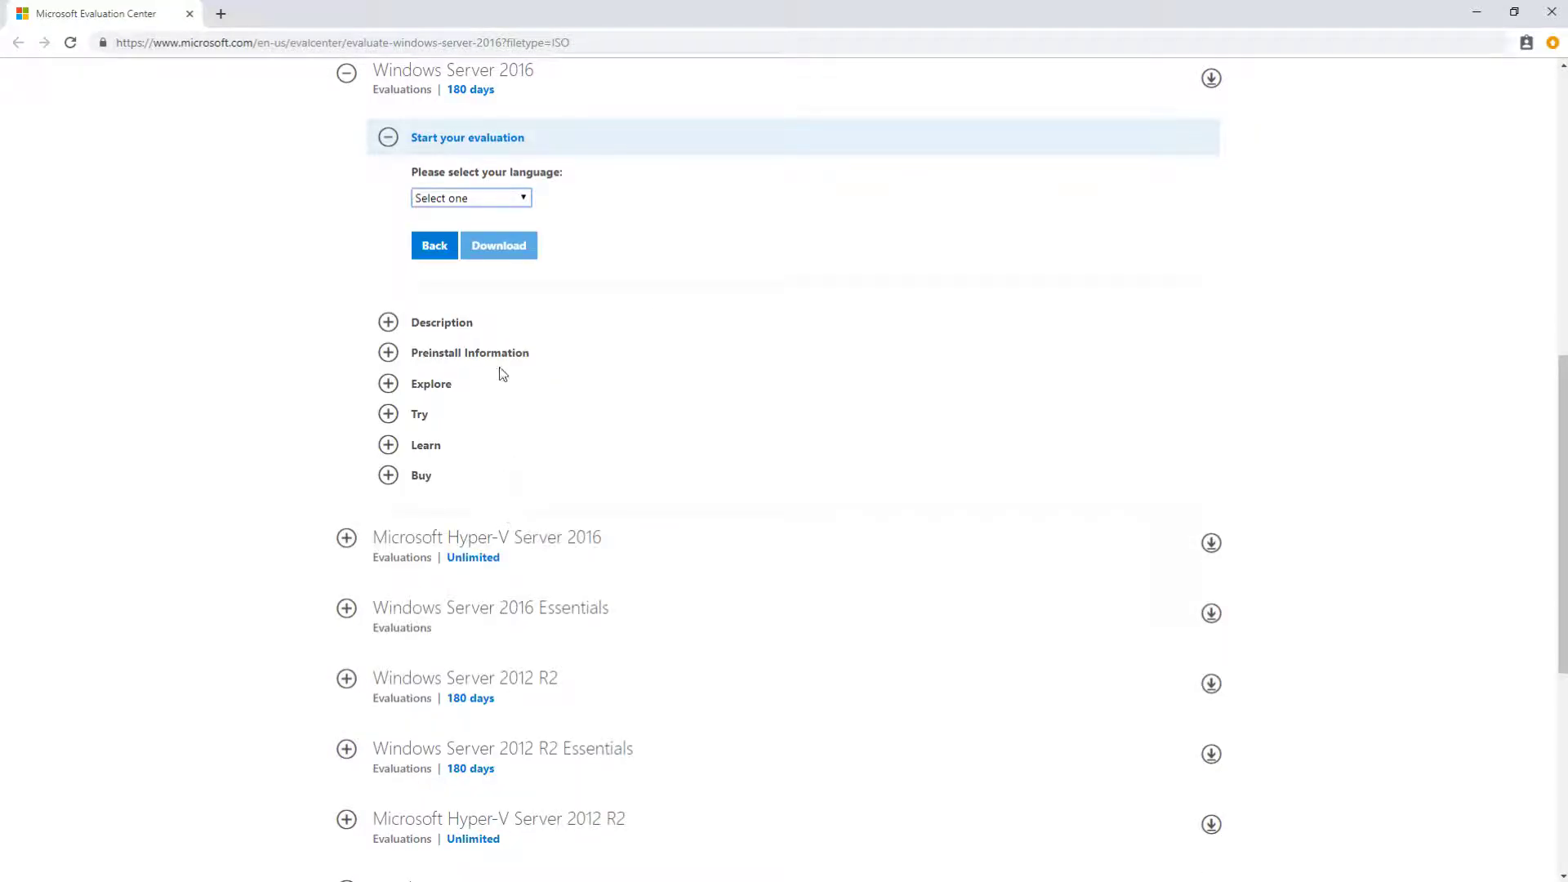
Step: Start downloading the English Windows Server 2016 ISO, then cancel the download from Chrome's download bar
click(522, 199)
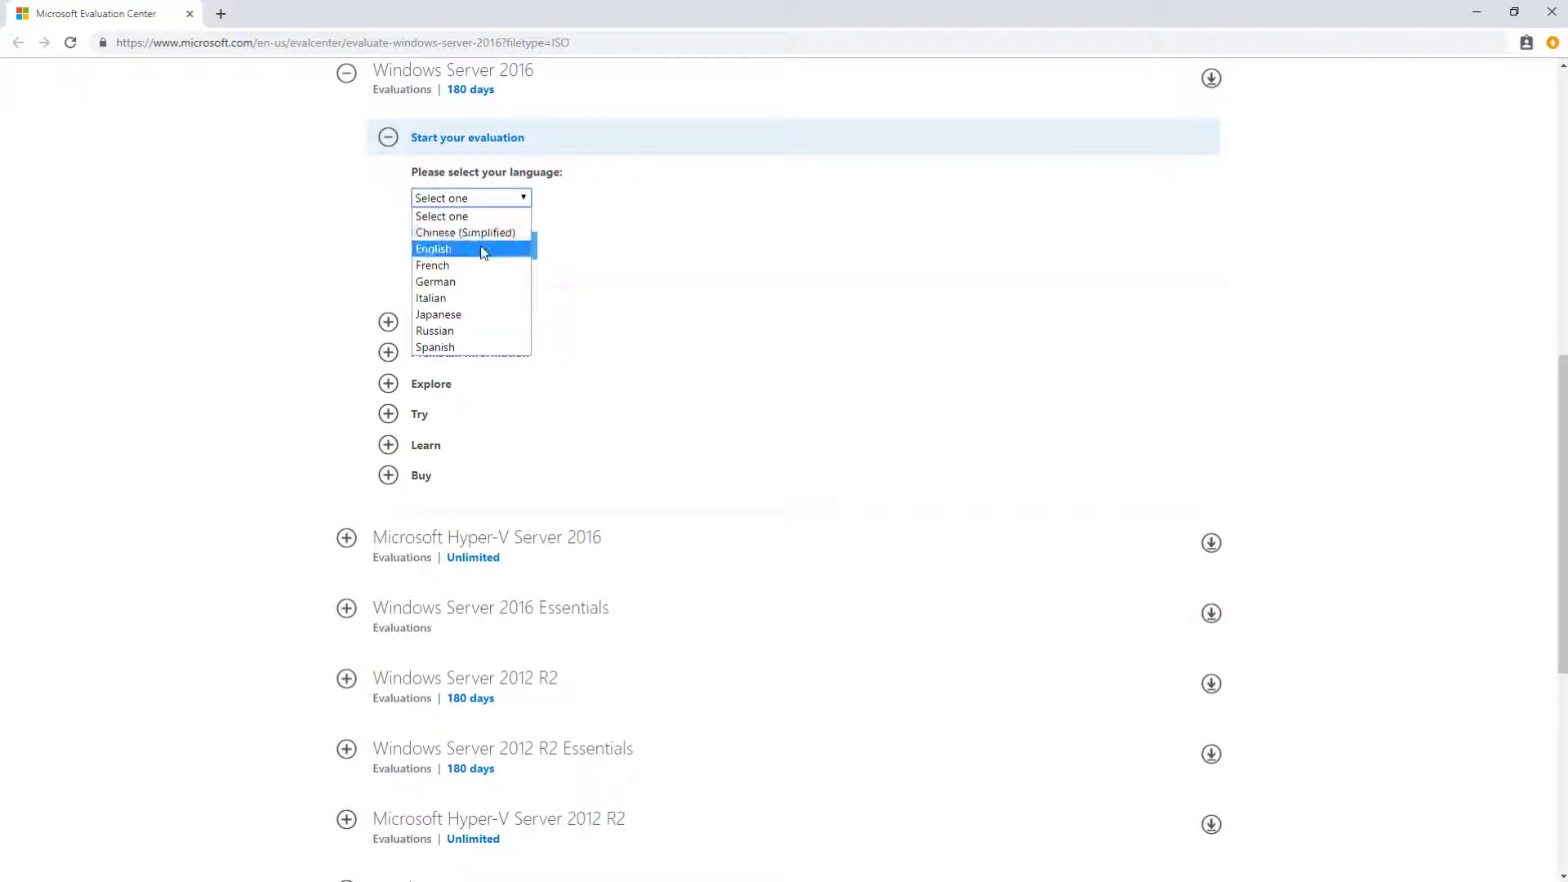
click(480, 249)
click(501, 246)
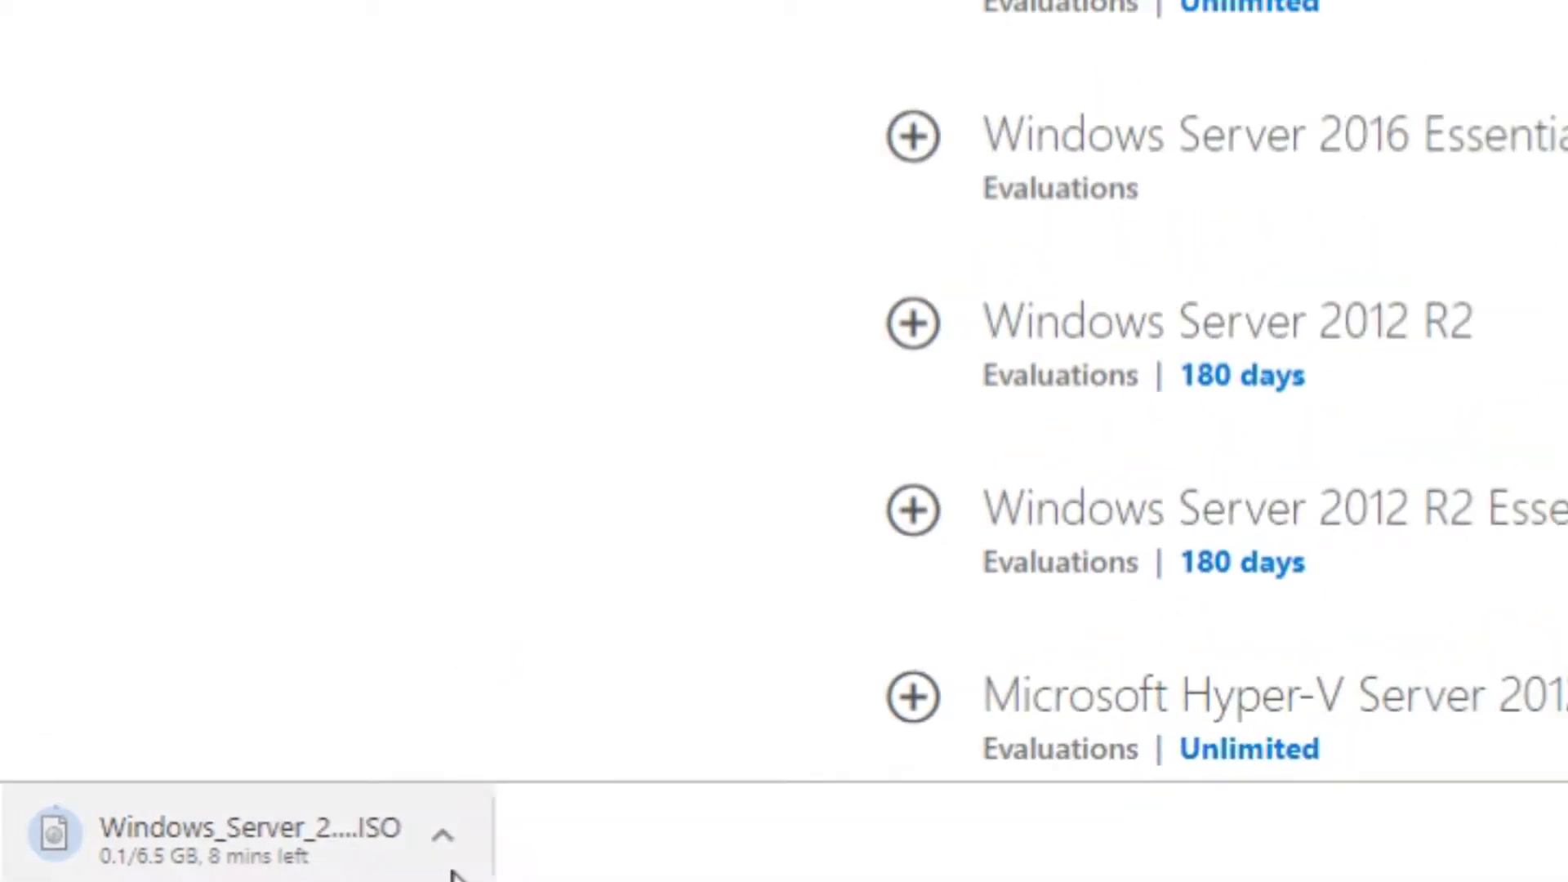
click(442, 834)
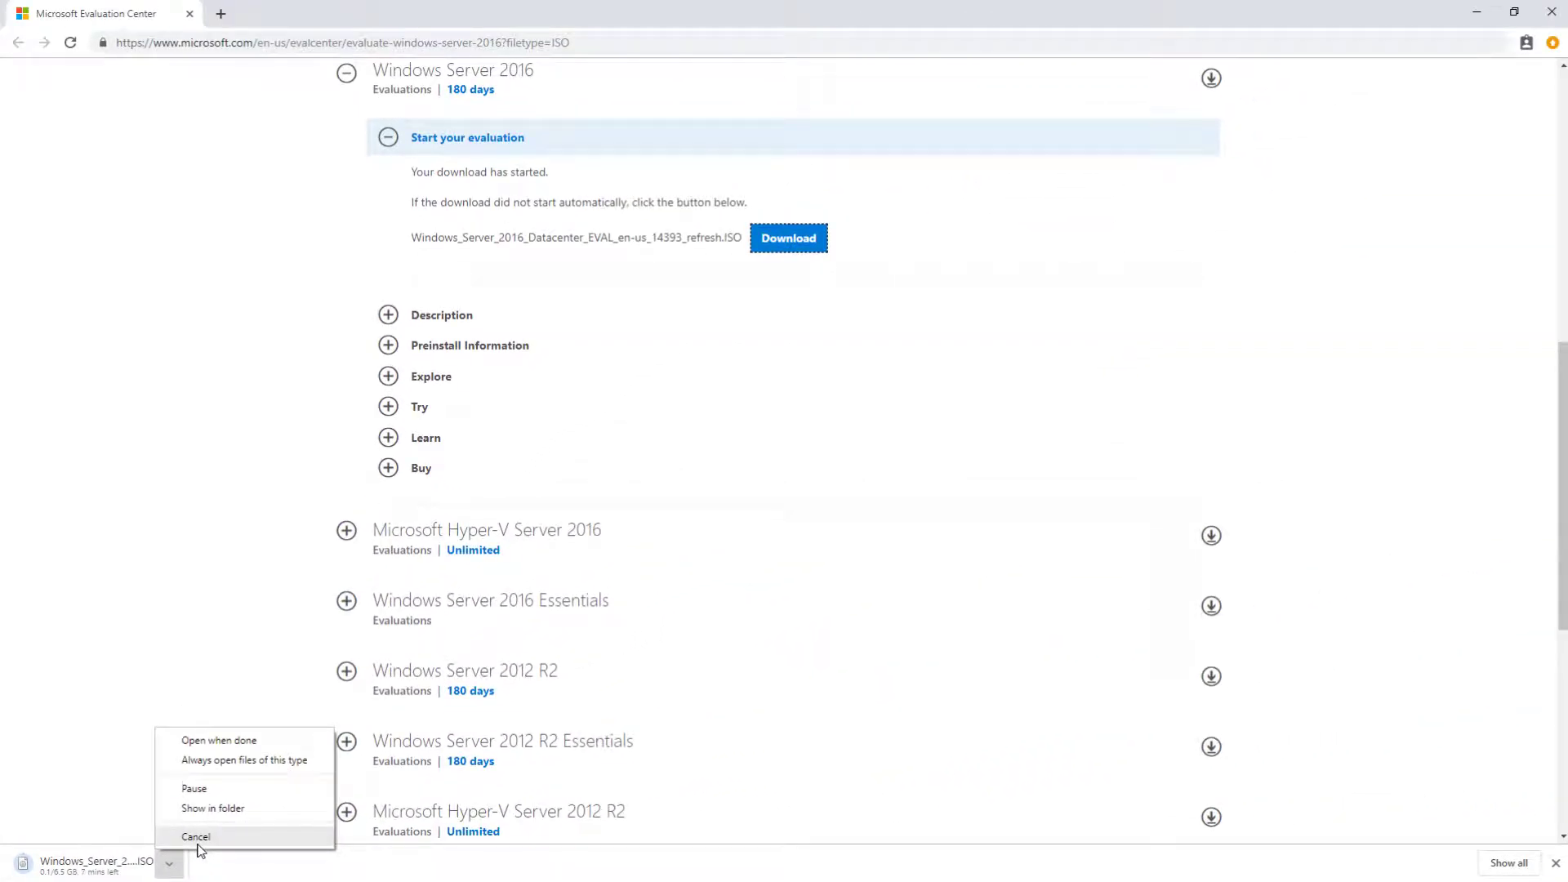
click(177, 838)
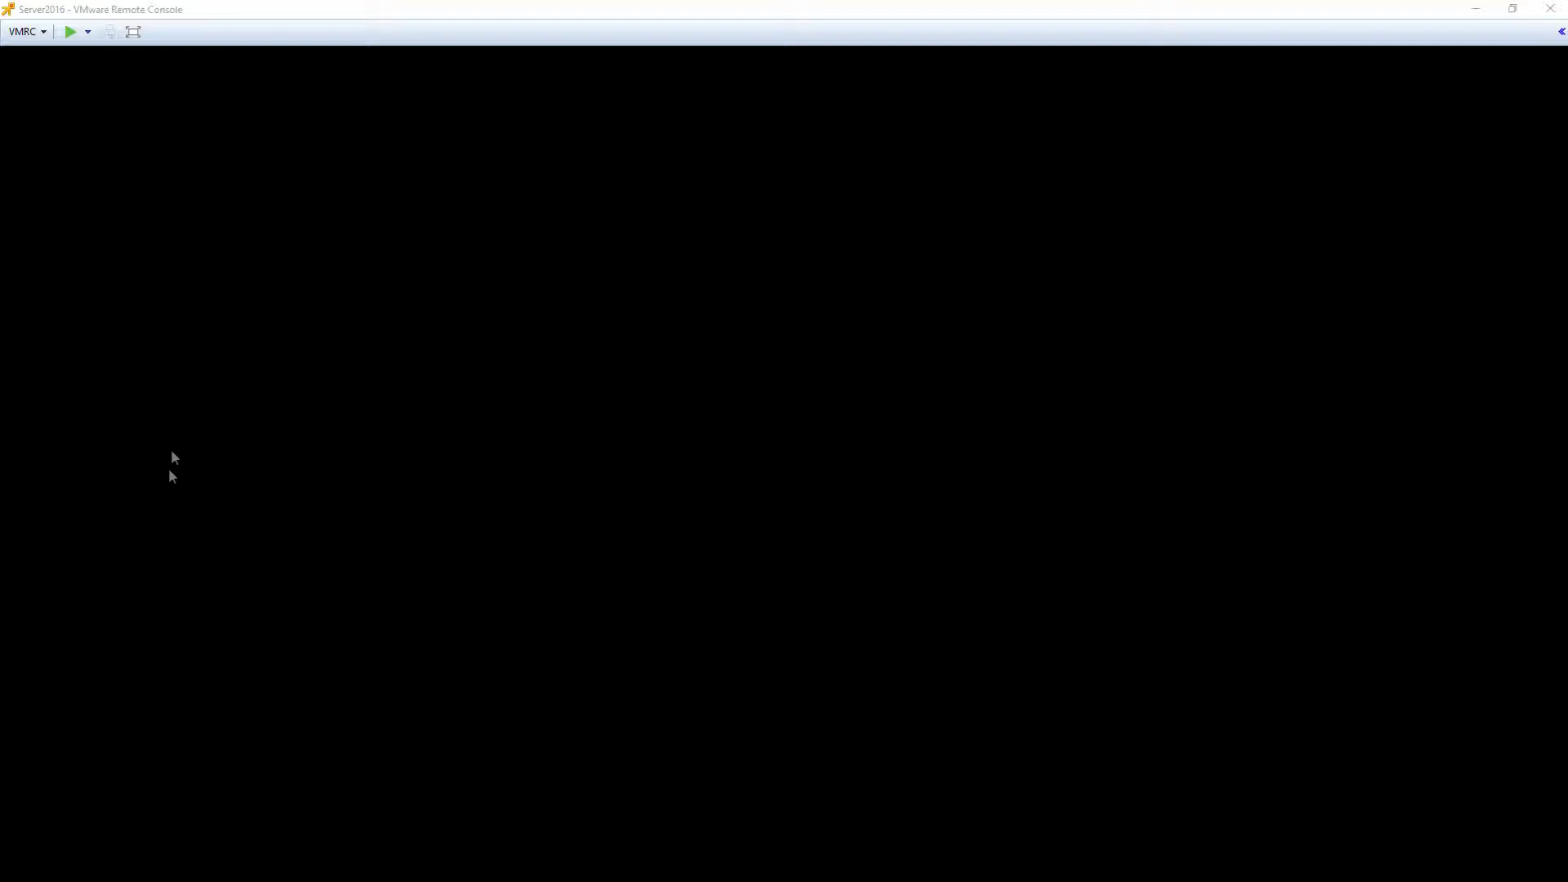
Step: Power on the Server2016 VM and give it keyboard and mouse focus
click(66, 37)
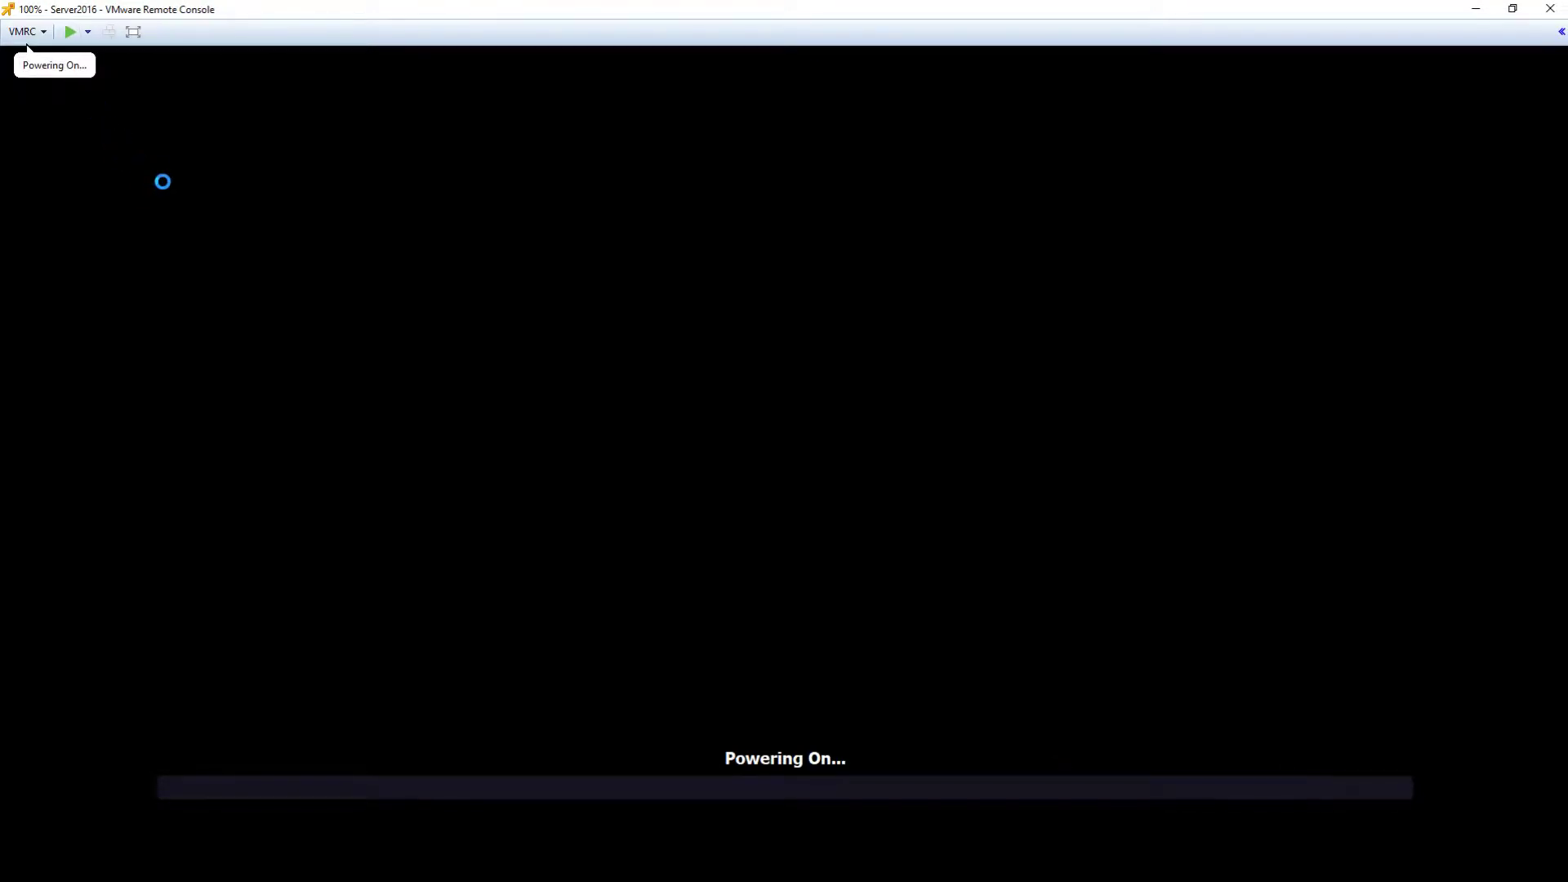
click(371, 301)
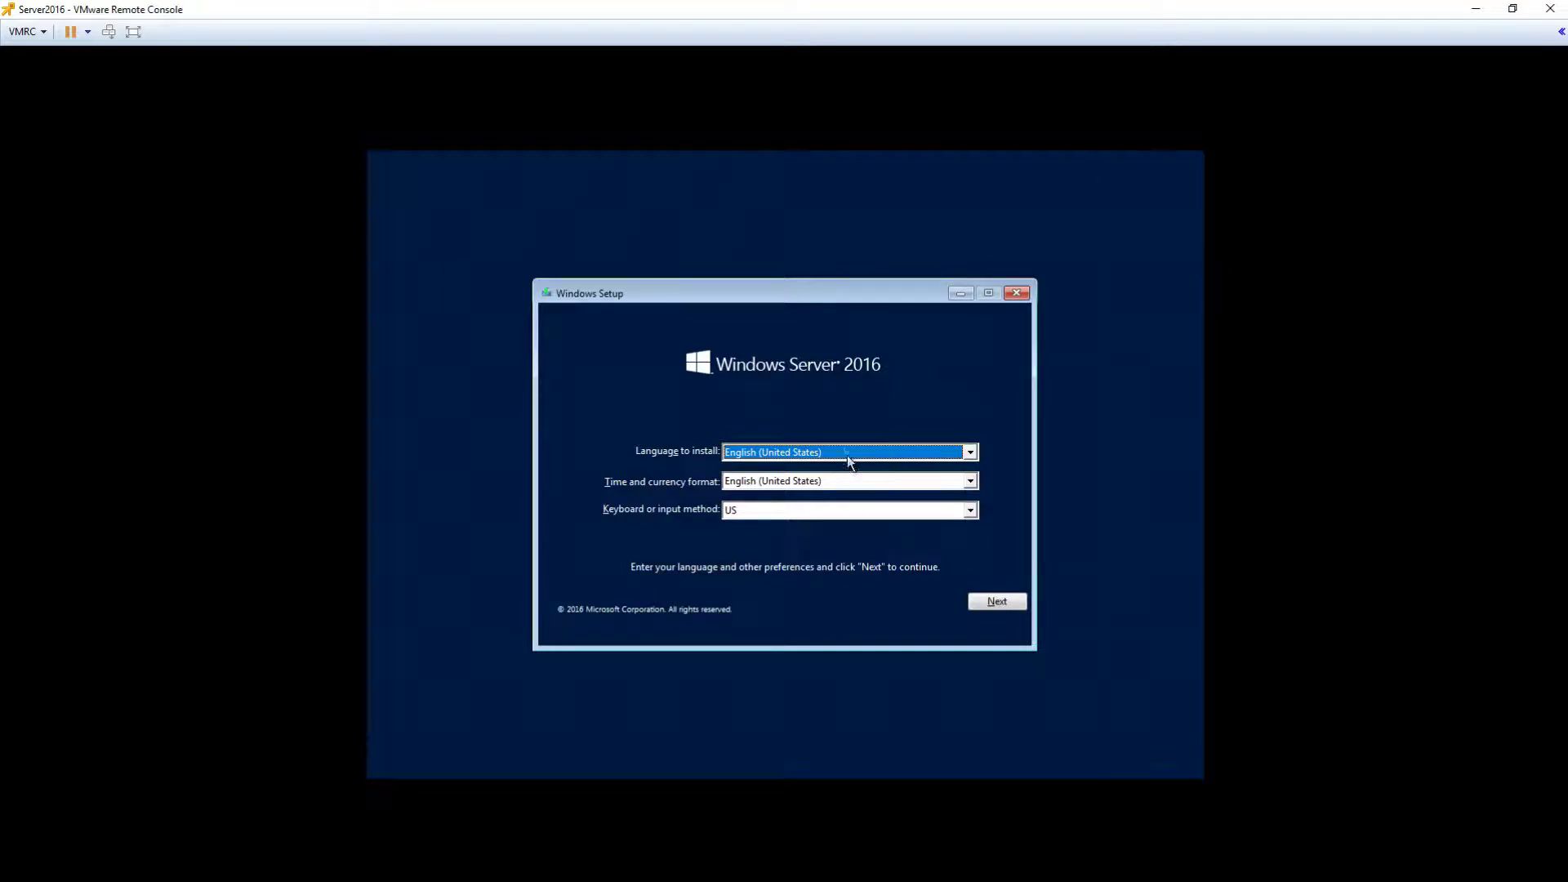
Step: Accept the English (United States) setup preferences and choose Install now
click(988, 605)
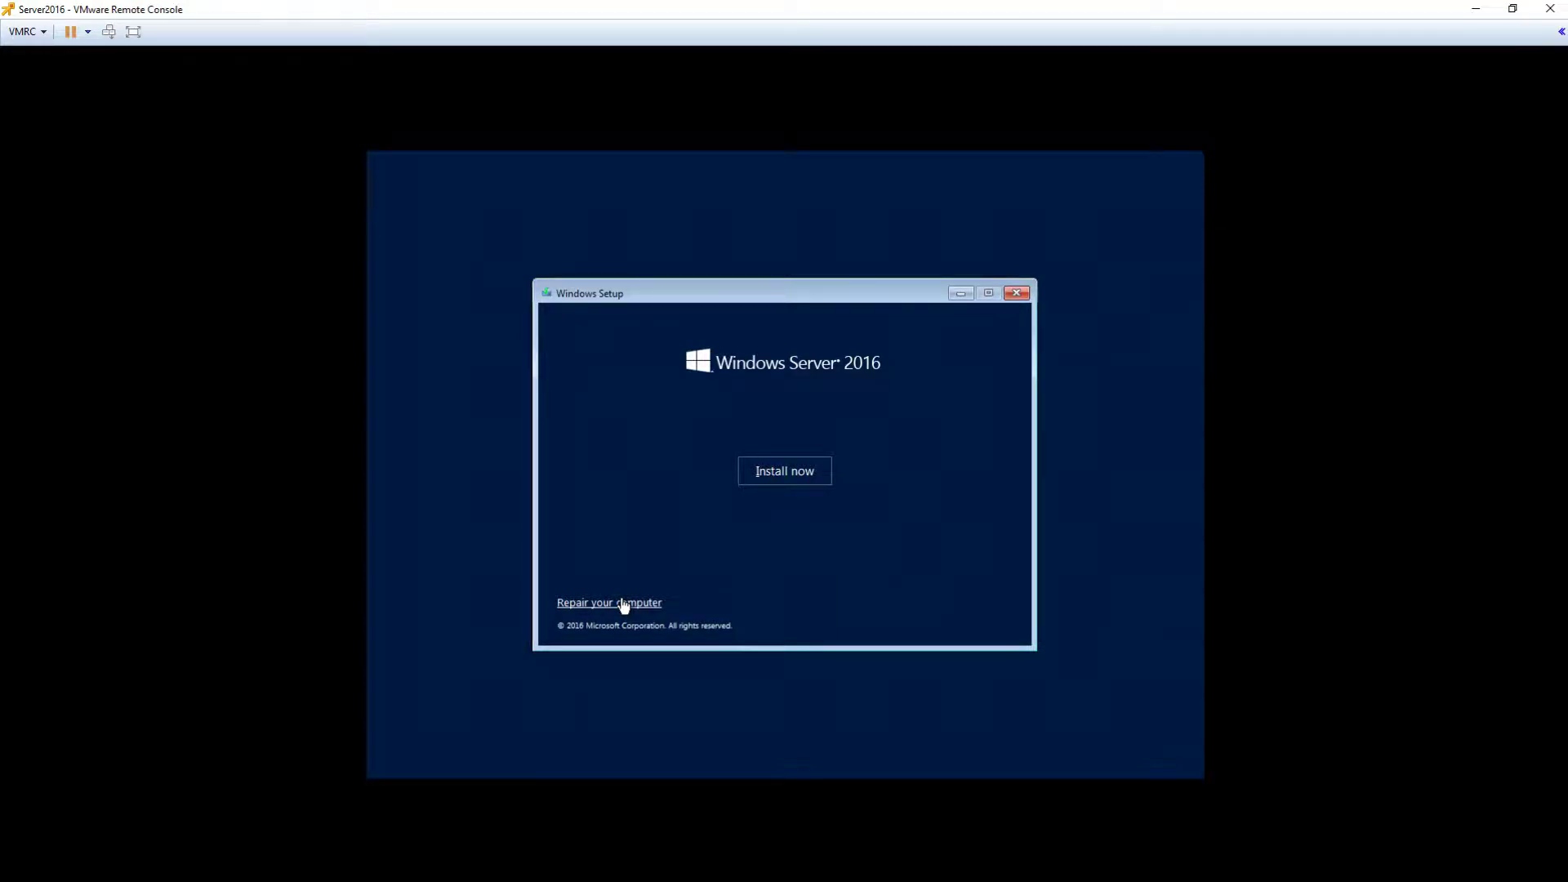
click(816, 472)
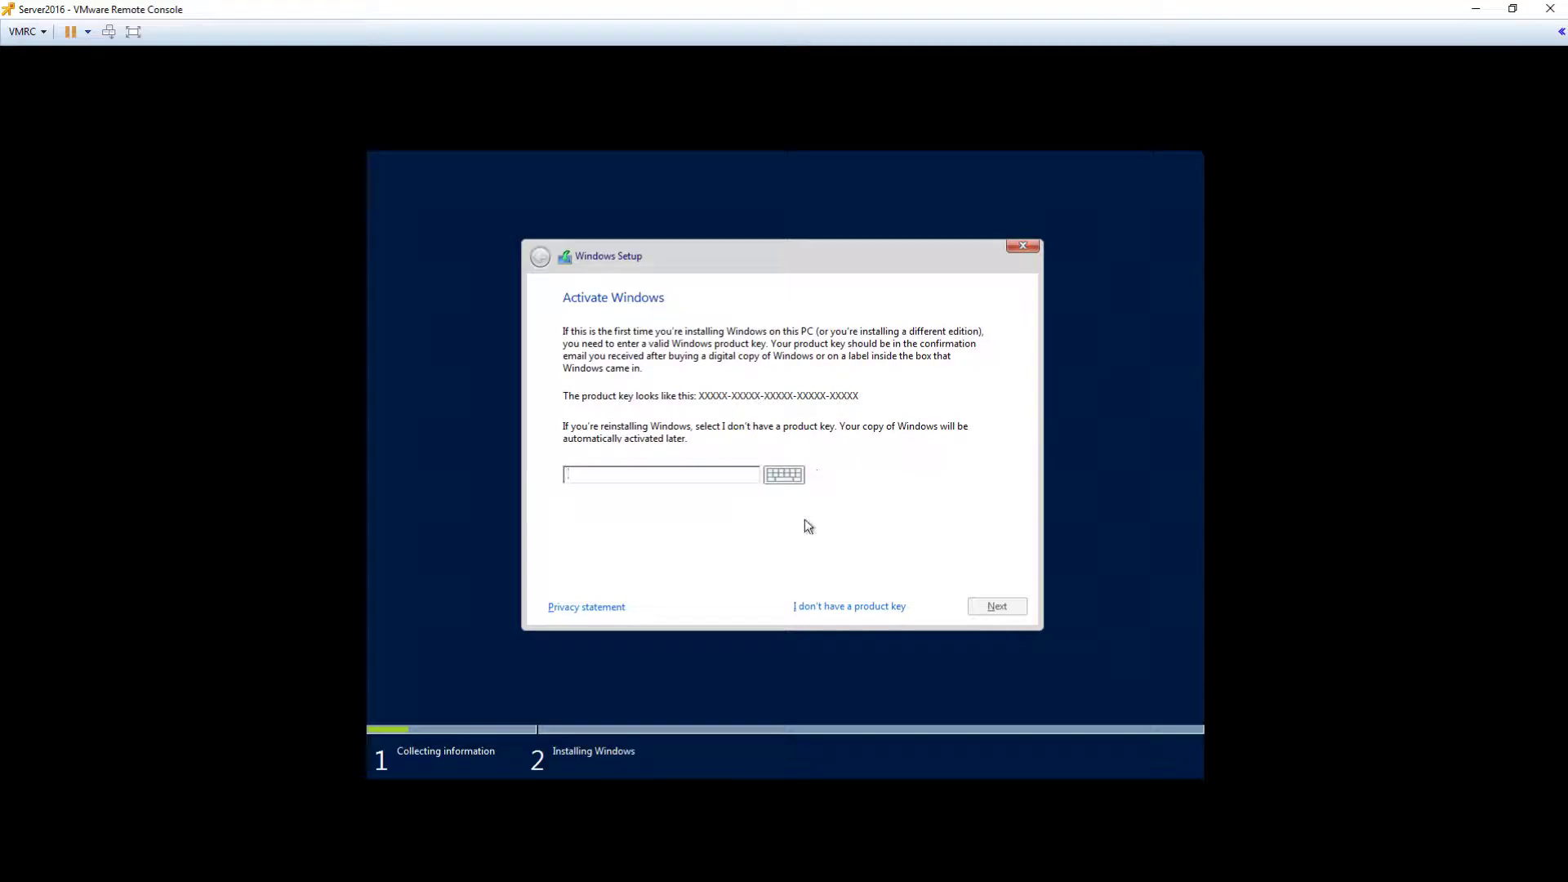
Step: Choose 'I don't have a product key' on the Activate Windows page
click(830, 610)
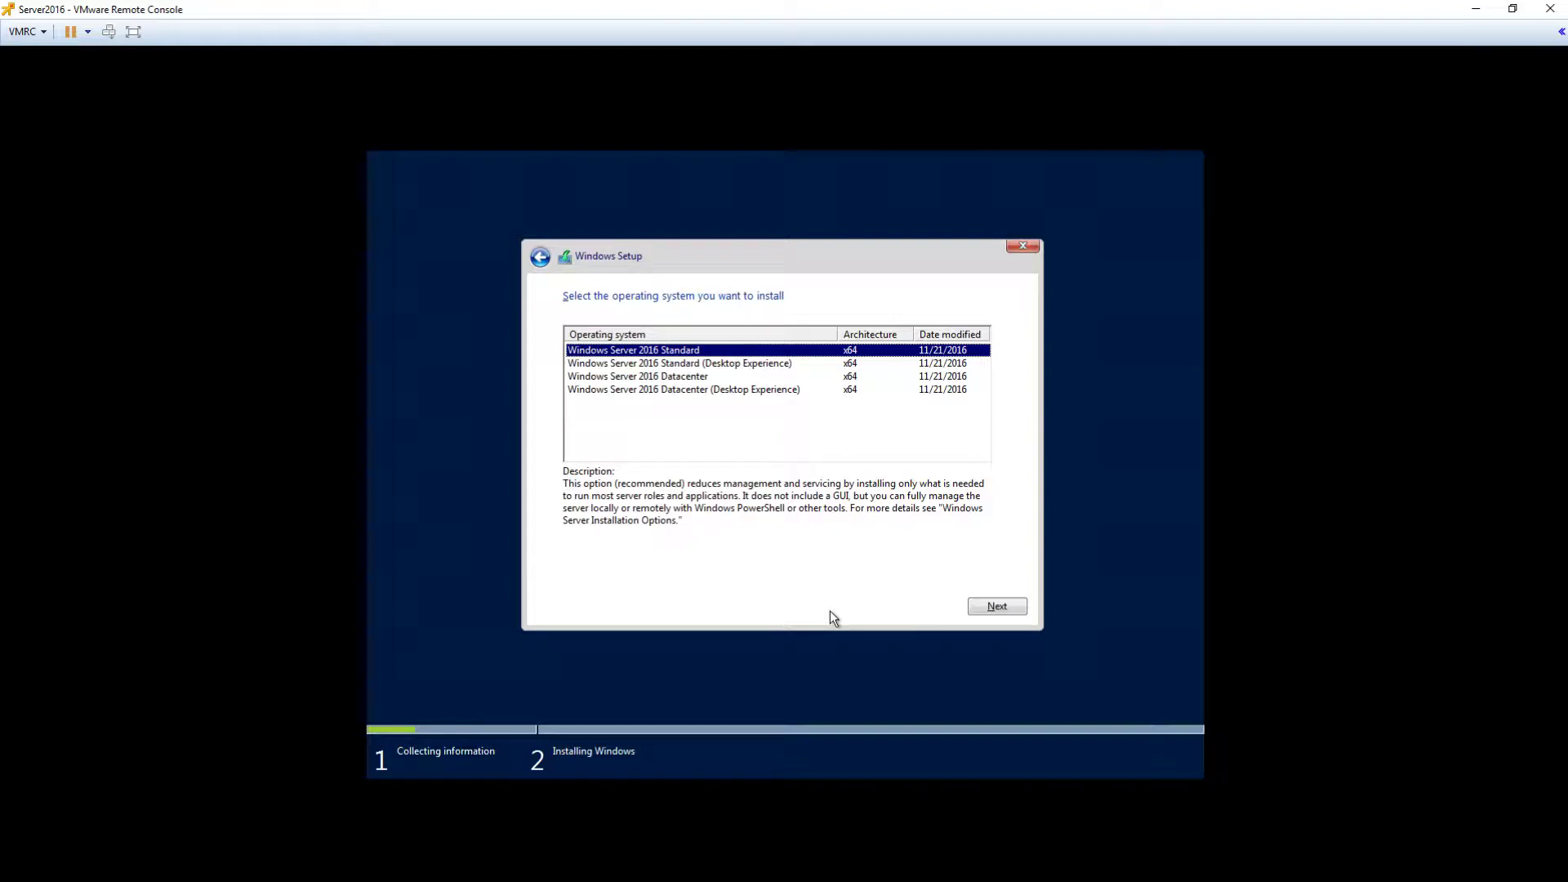
Step: Select the Windows Server 2016 Standard (Desktop Experience) edition and continue
click(793, 368)
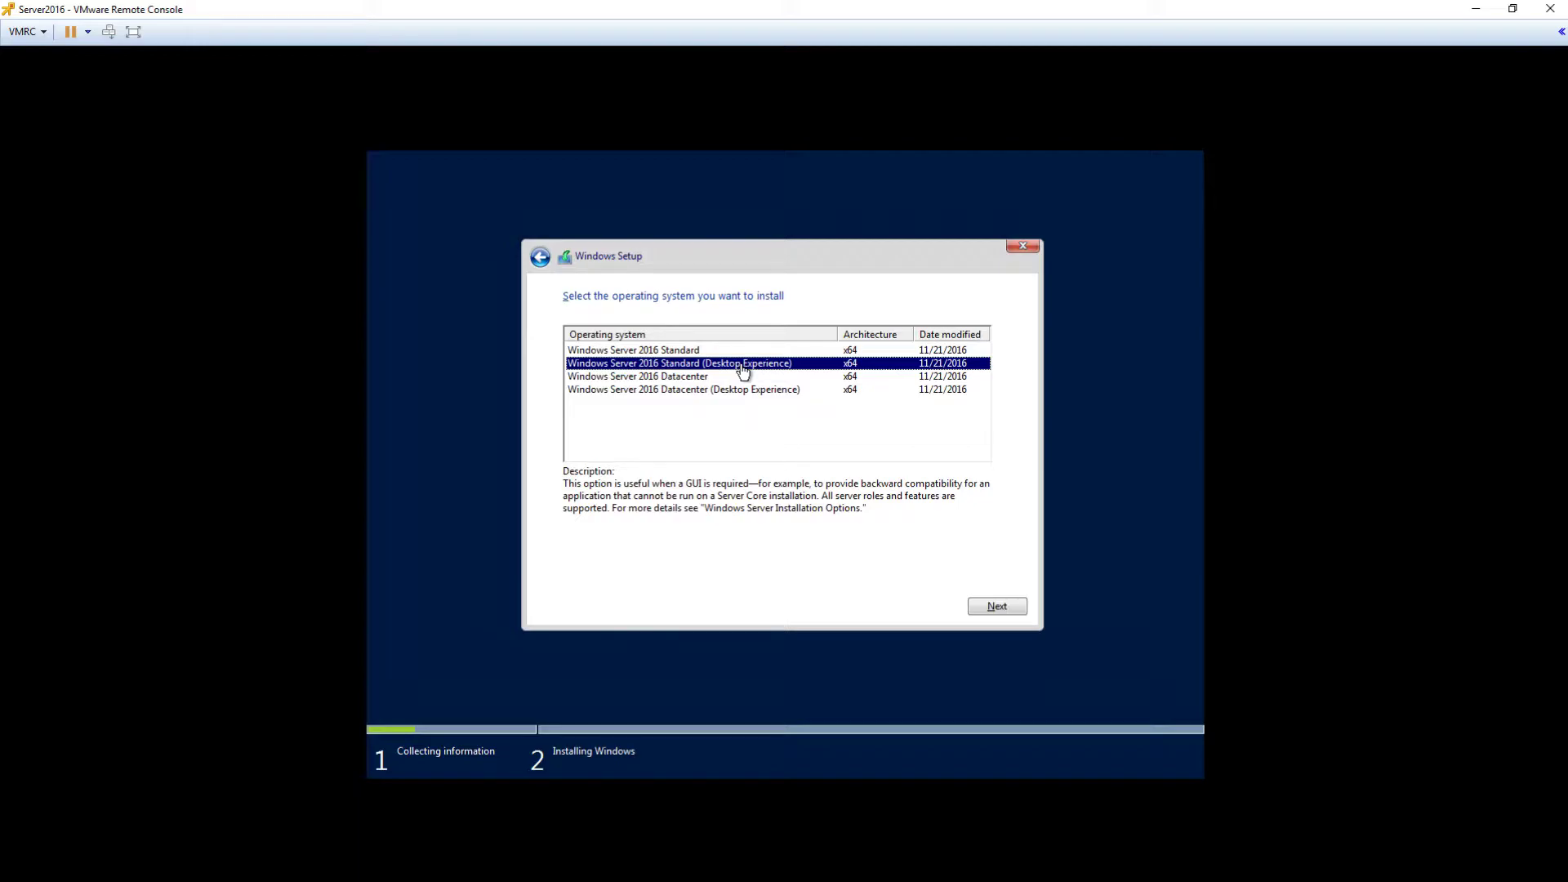
click(975, 605)
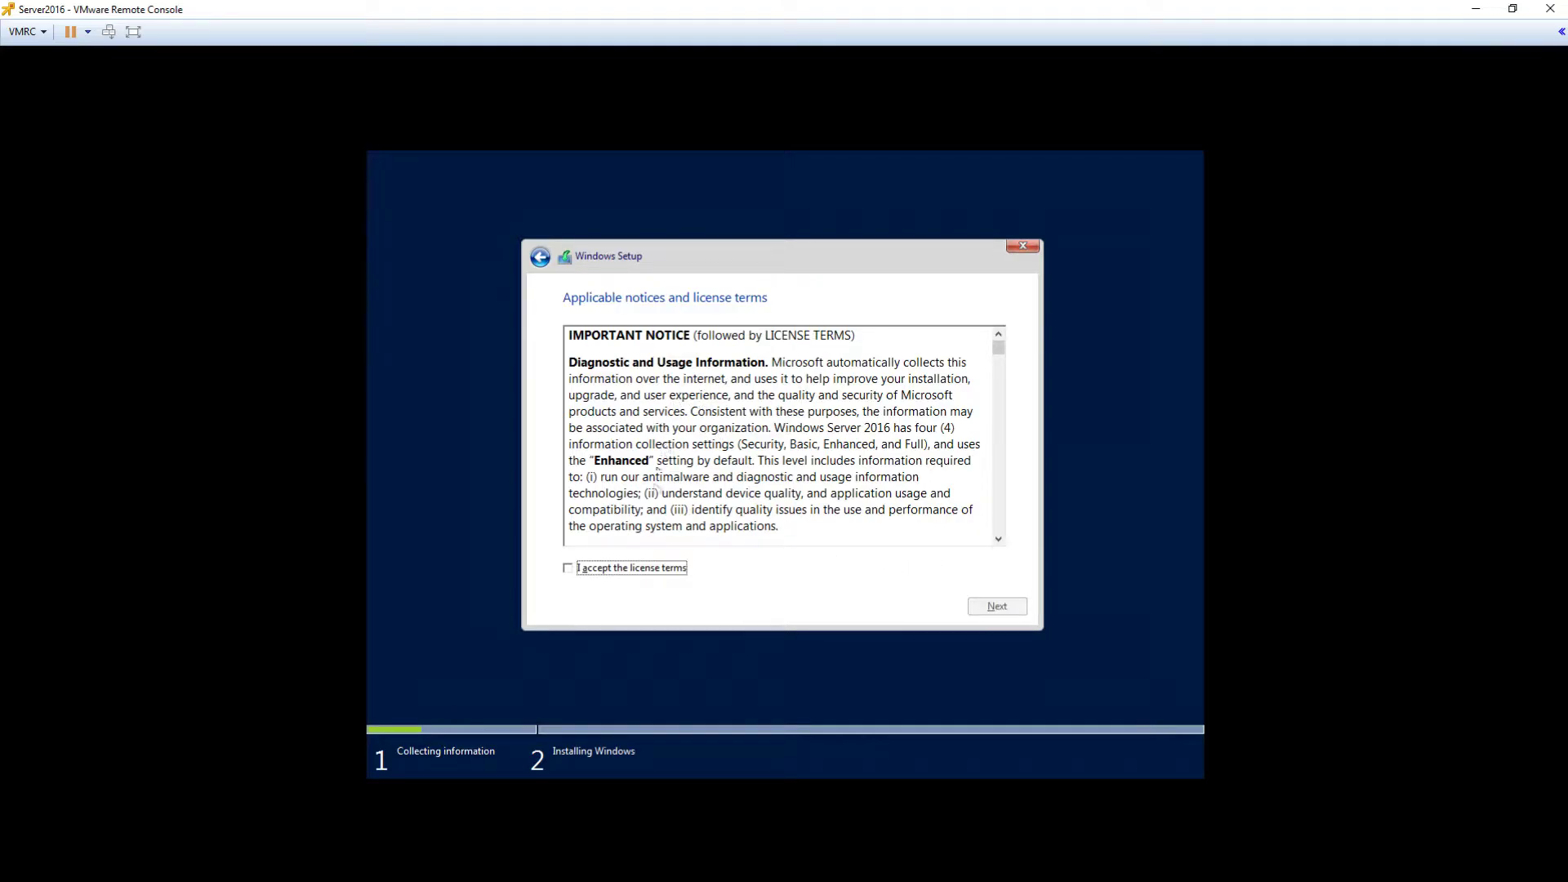
Step: Accept the license terms and pick Custom: Install Windows only (advanced)
click(605, 567)
click(983, 612)
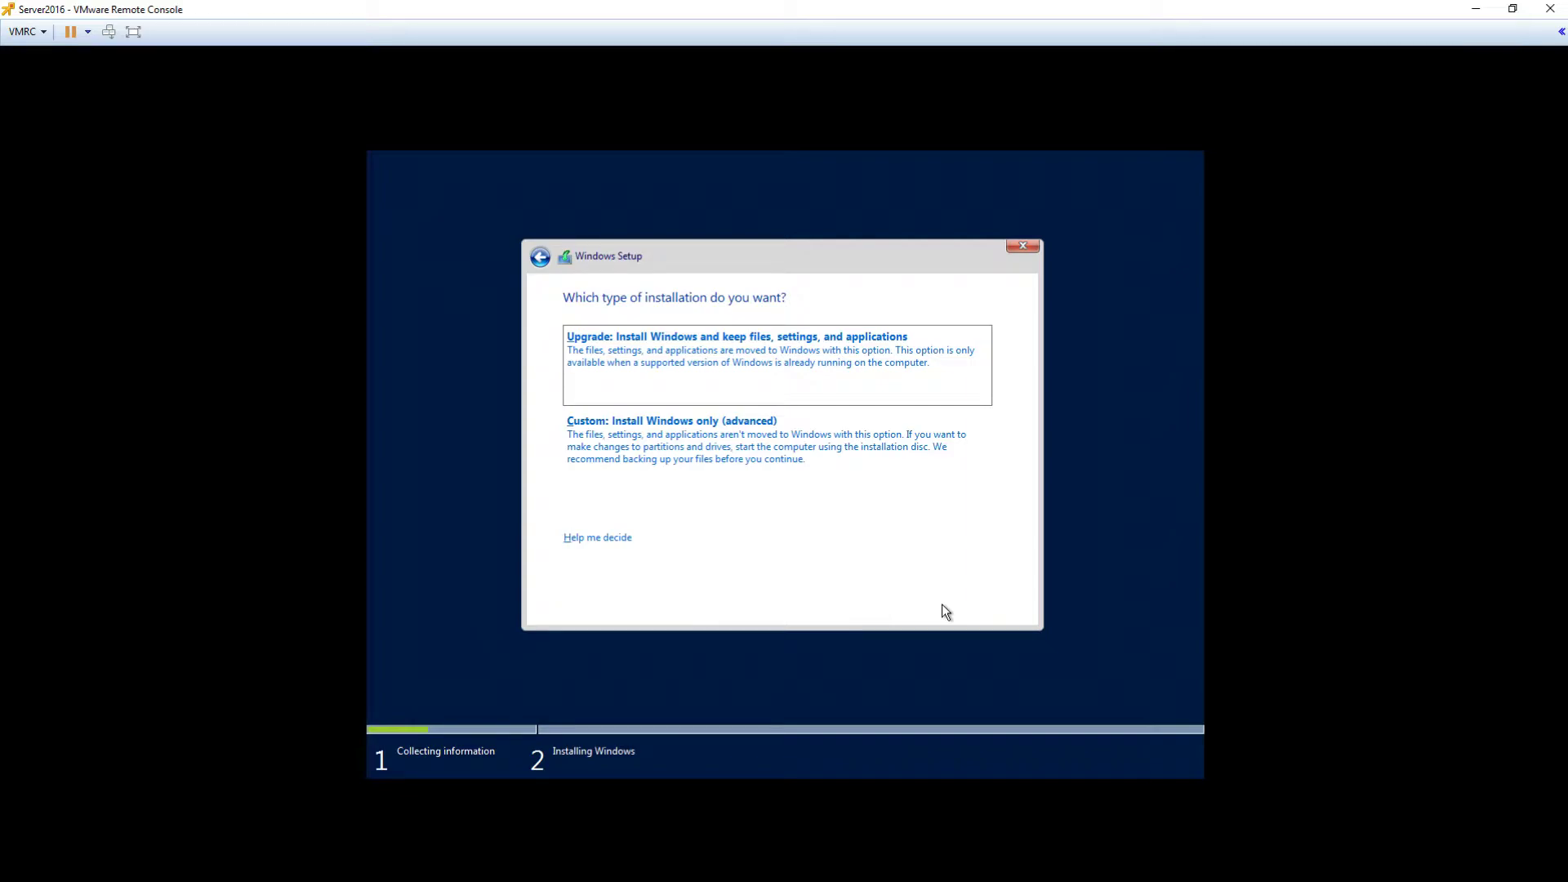
click(761, 455)
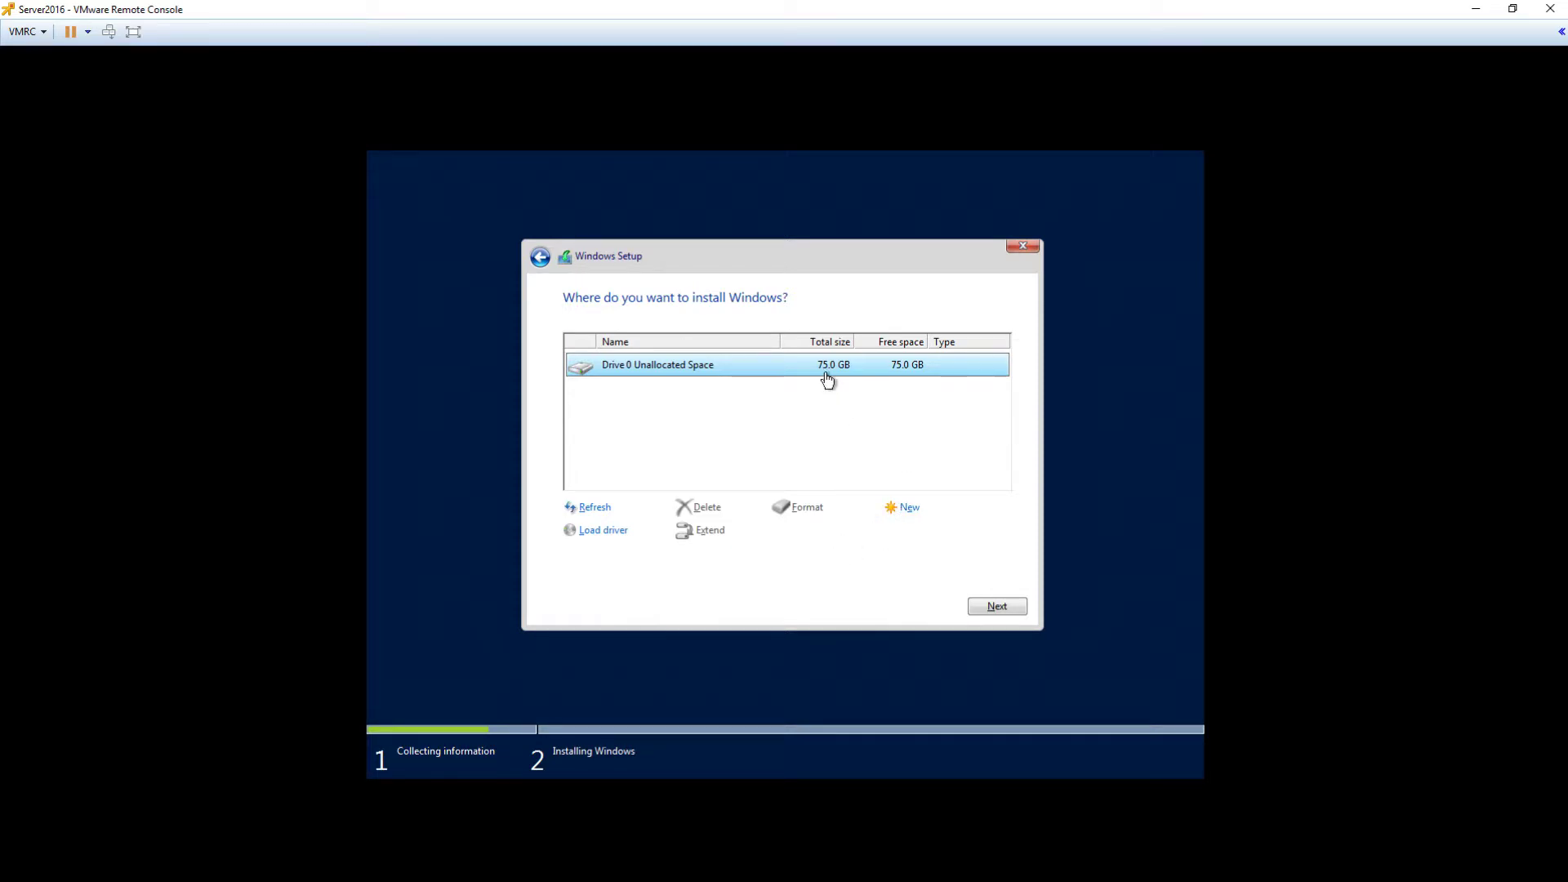
Step: Install Windows onto Drive 0's 75.0 GB unallocated space
click(997, 605)
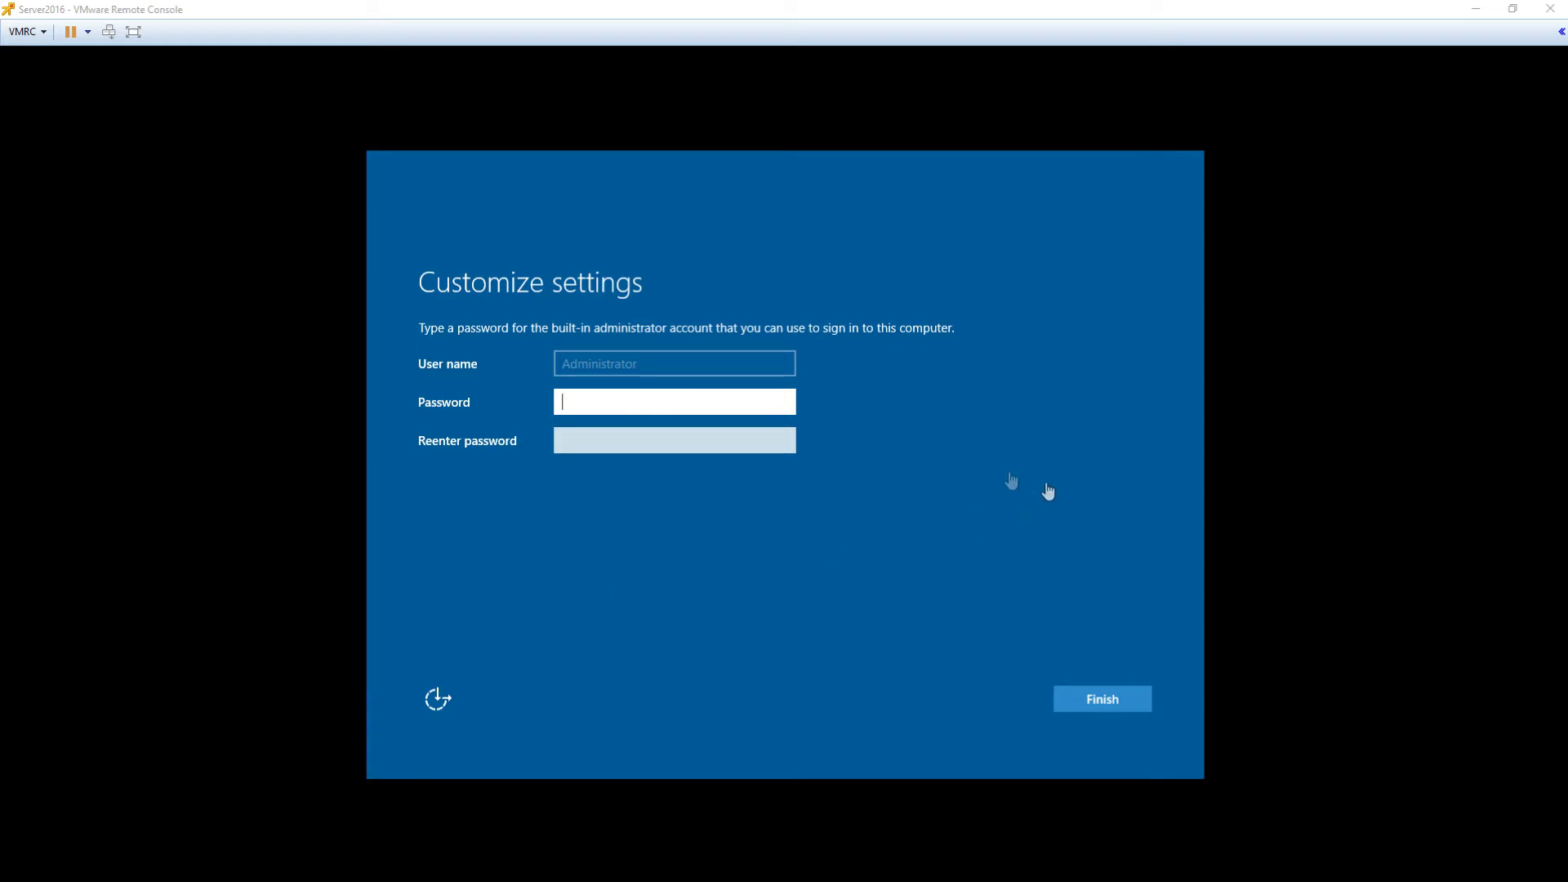
Step: Enter and confirm the Administrator account password, then finish setup
click(618, 400)
text(•••••••••)
key(Tab)
text(•••••••••)
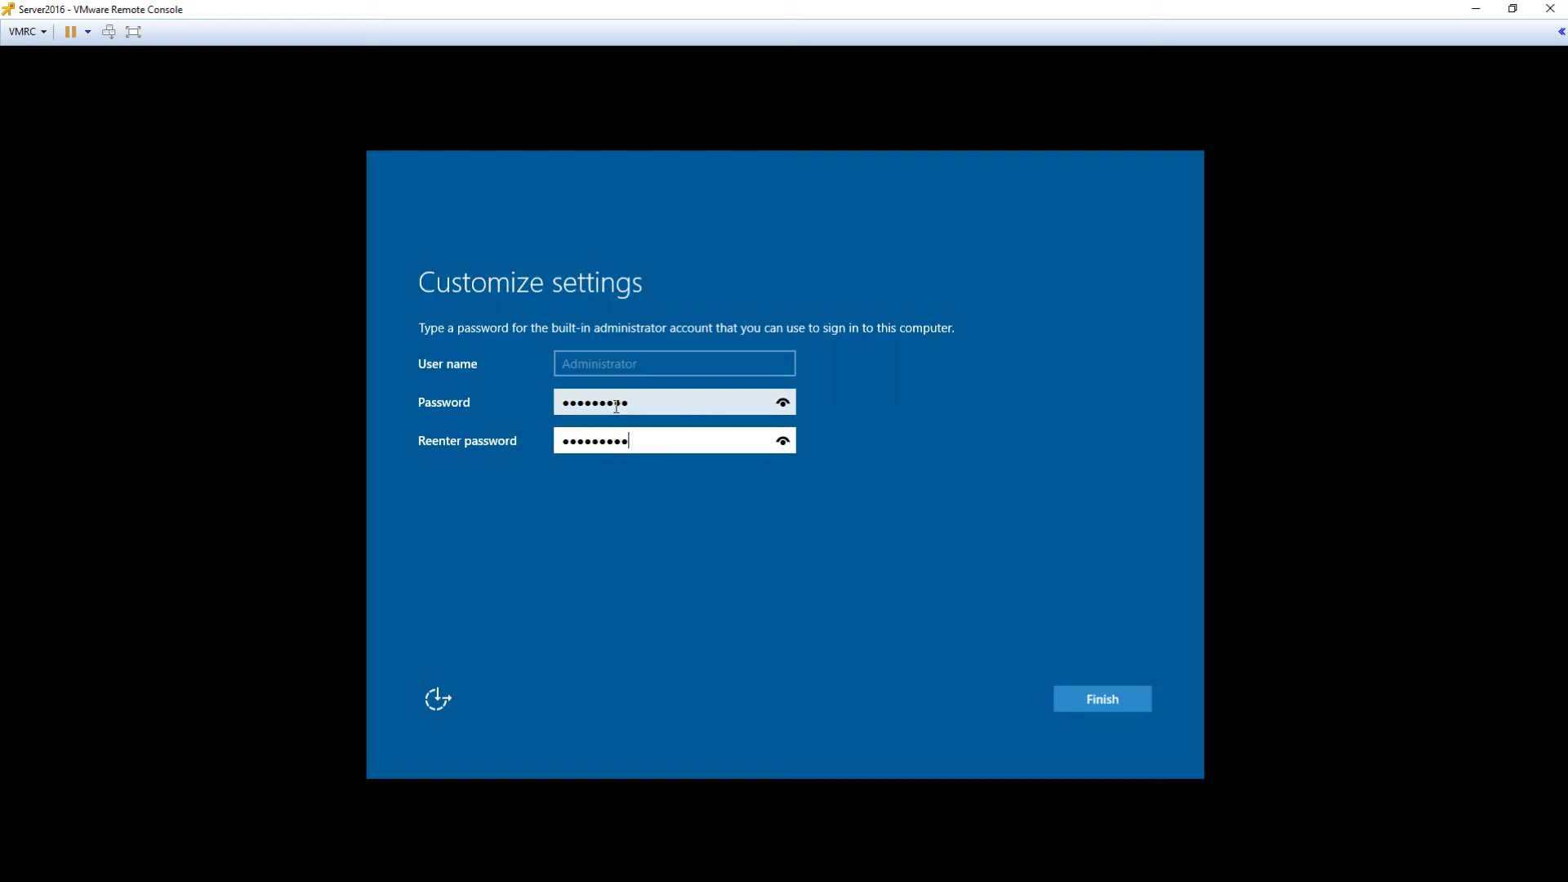
key(Return)
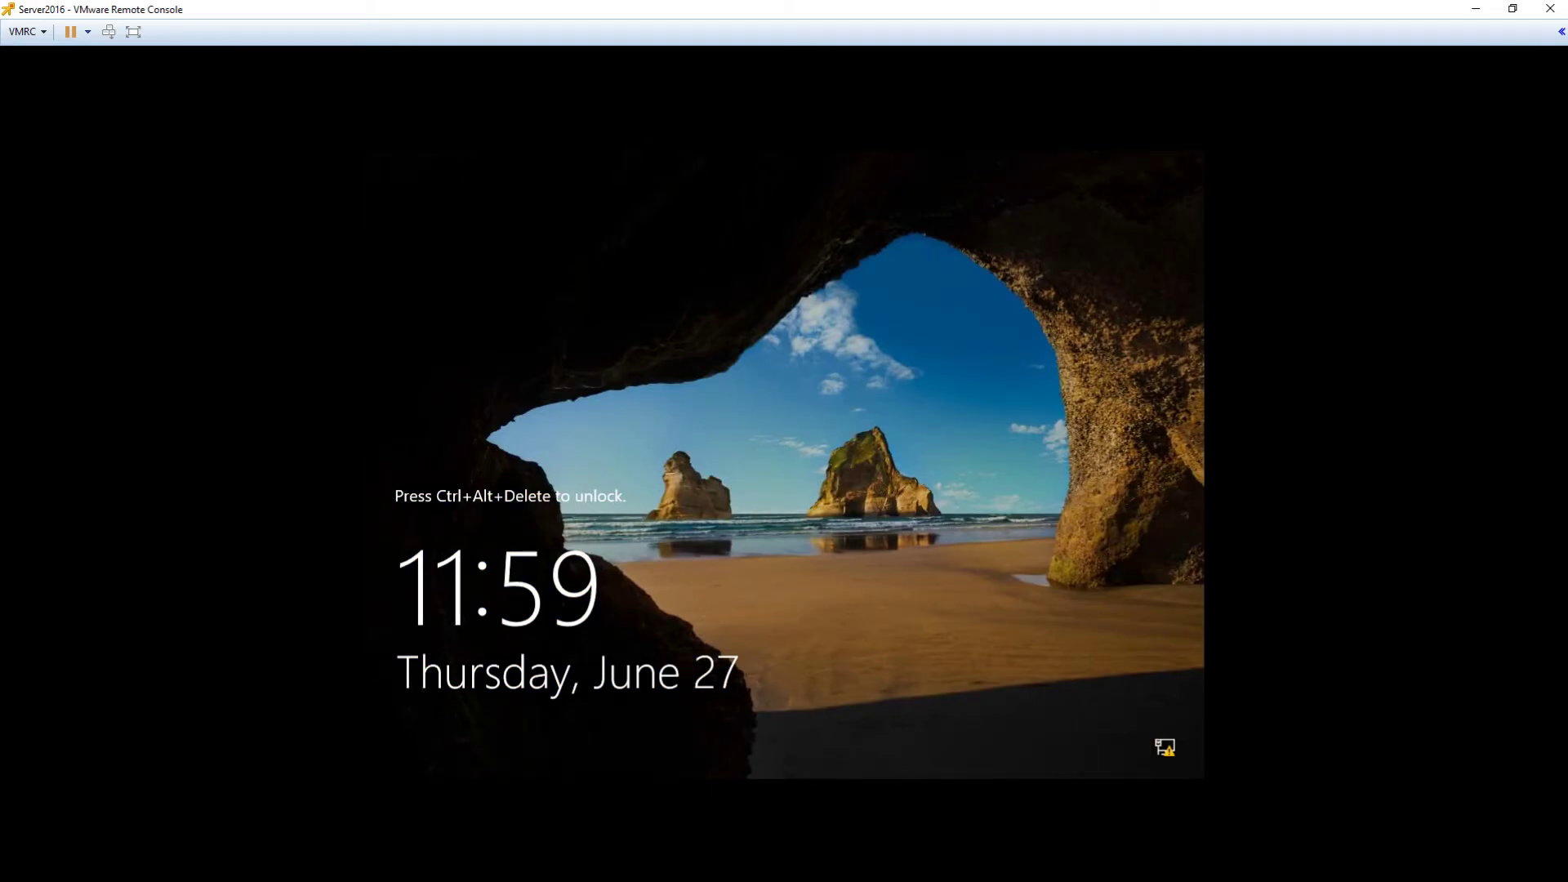
Step: Send Ctrl+Alt+Del from the VMRC menu and sign in to Server2016 with the Administrator password
click(43, 36)
click(57, 88)
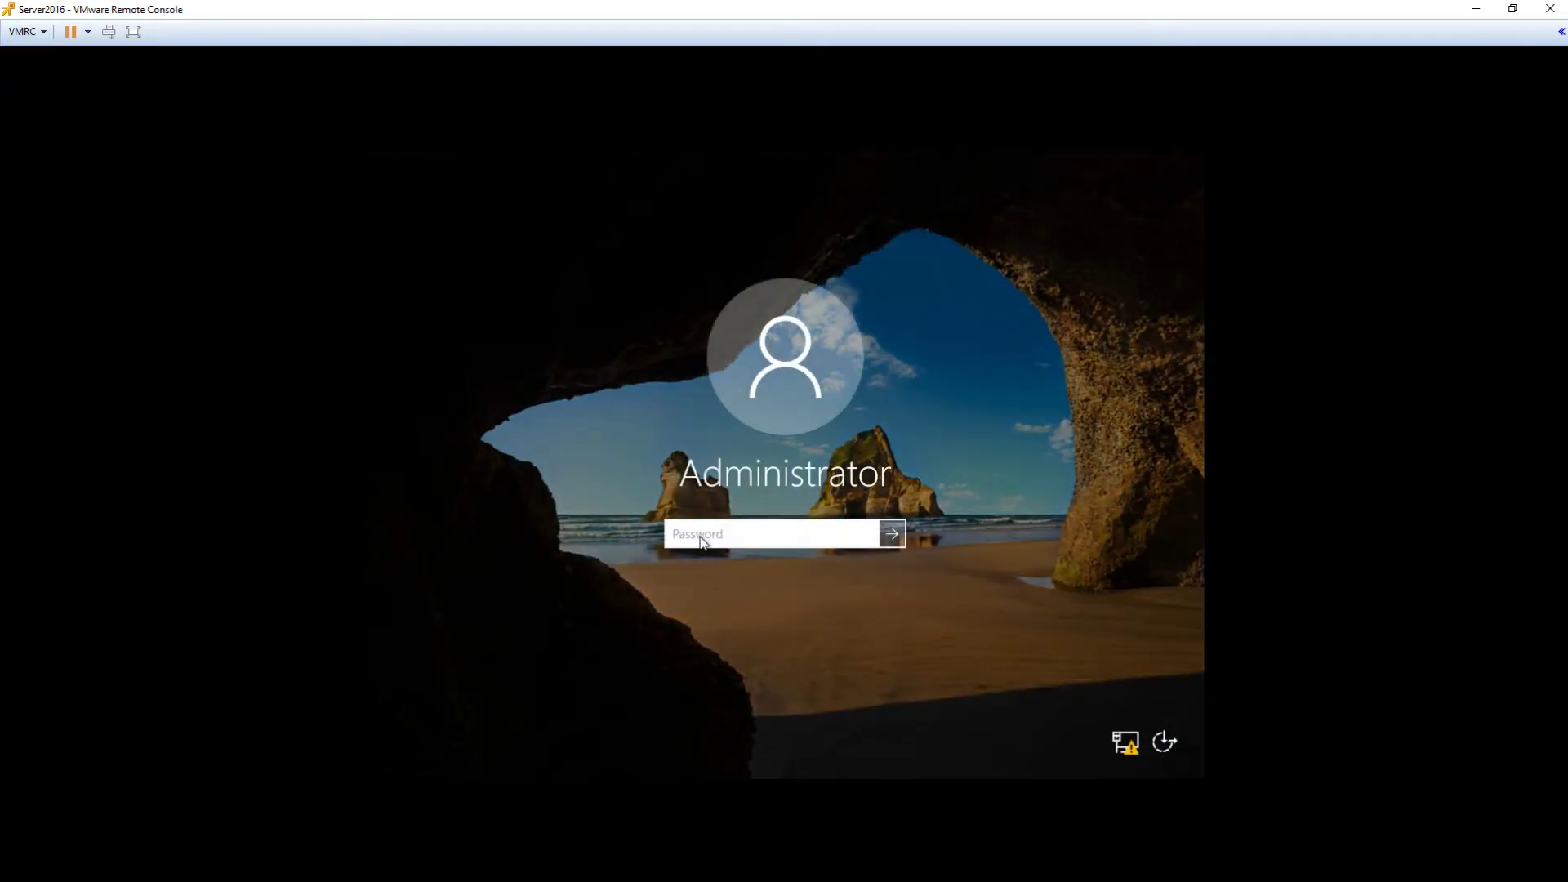
text(•••••••••)
key(Return)
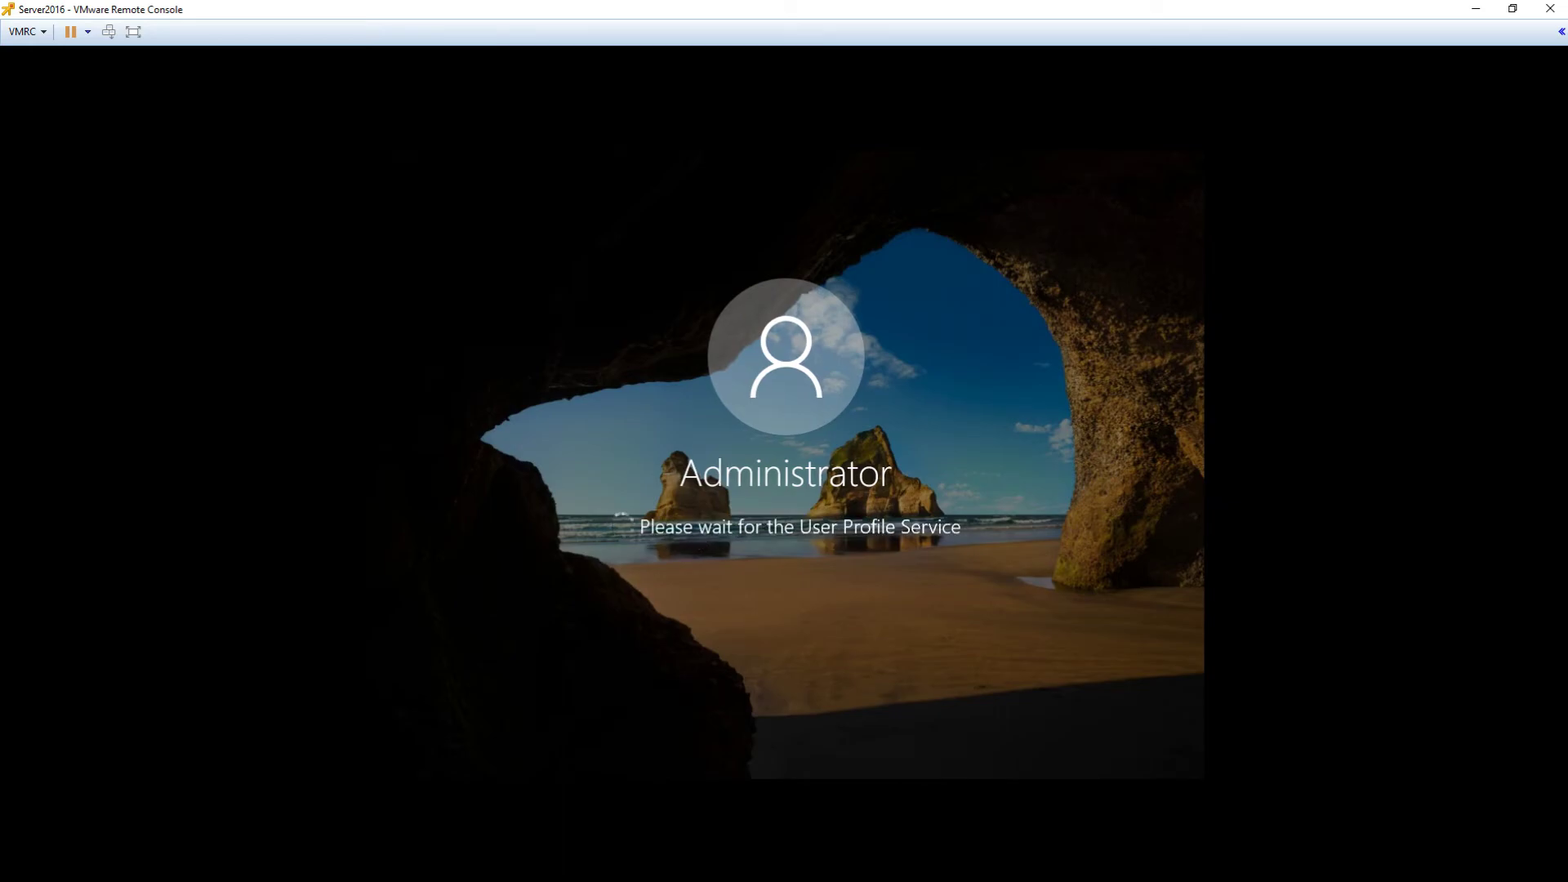